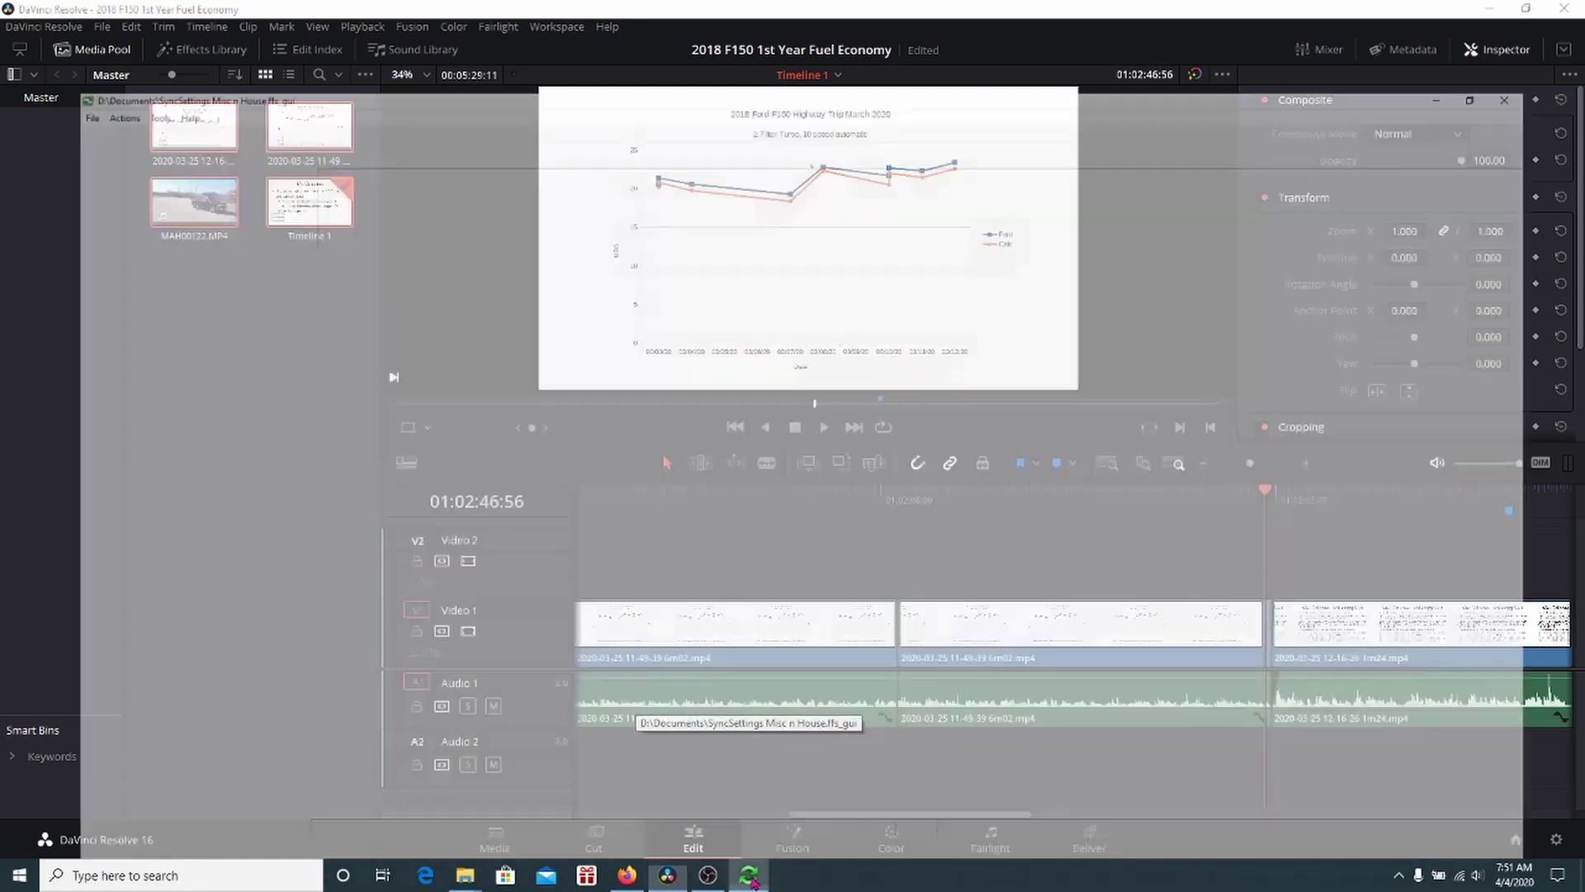
Switch to FreeFileSync and inspect the folder pair that backs up Resolve Projects to the DV Resolve DB Bkup folder
click(752, 882)
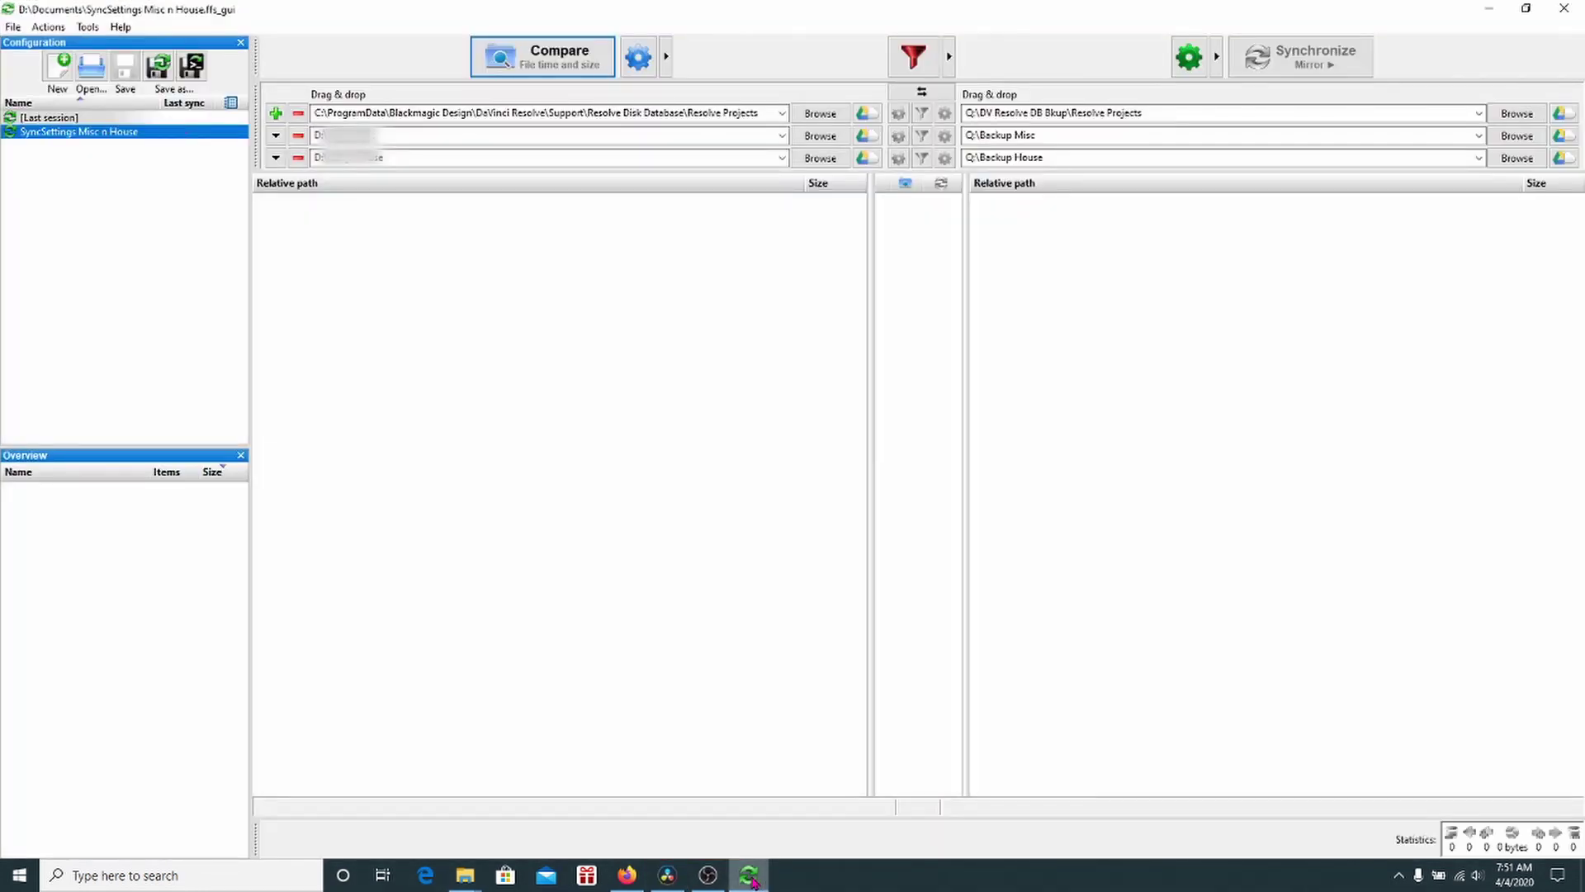
click(359, 114)
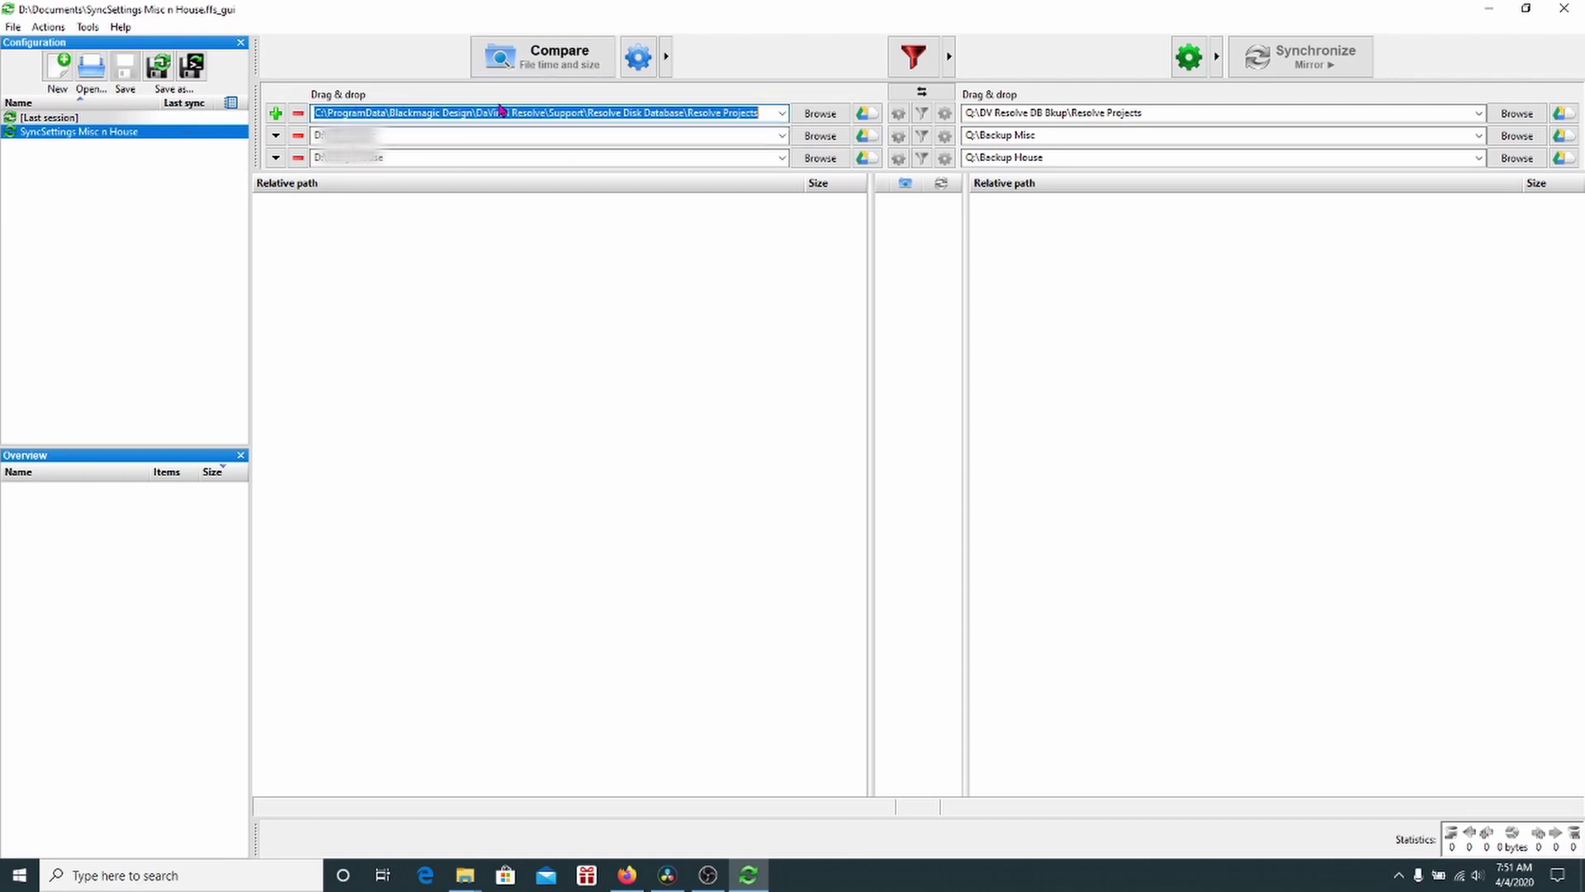
click(478, 246)
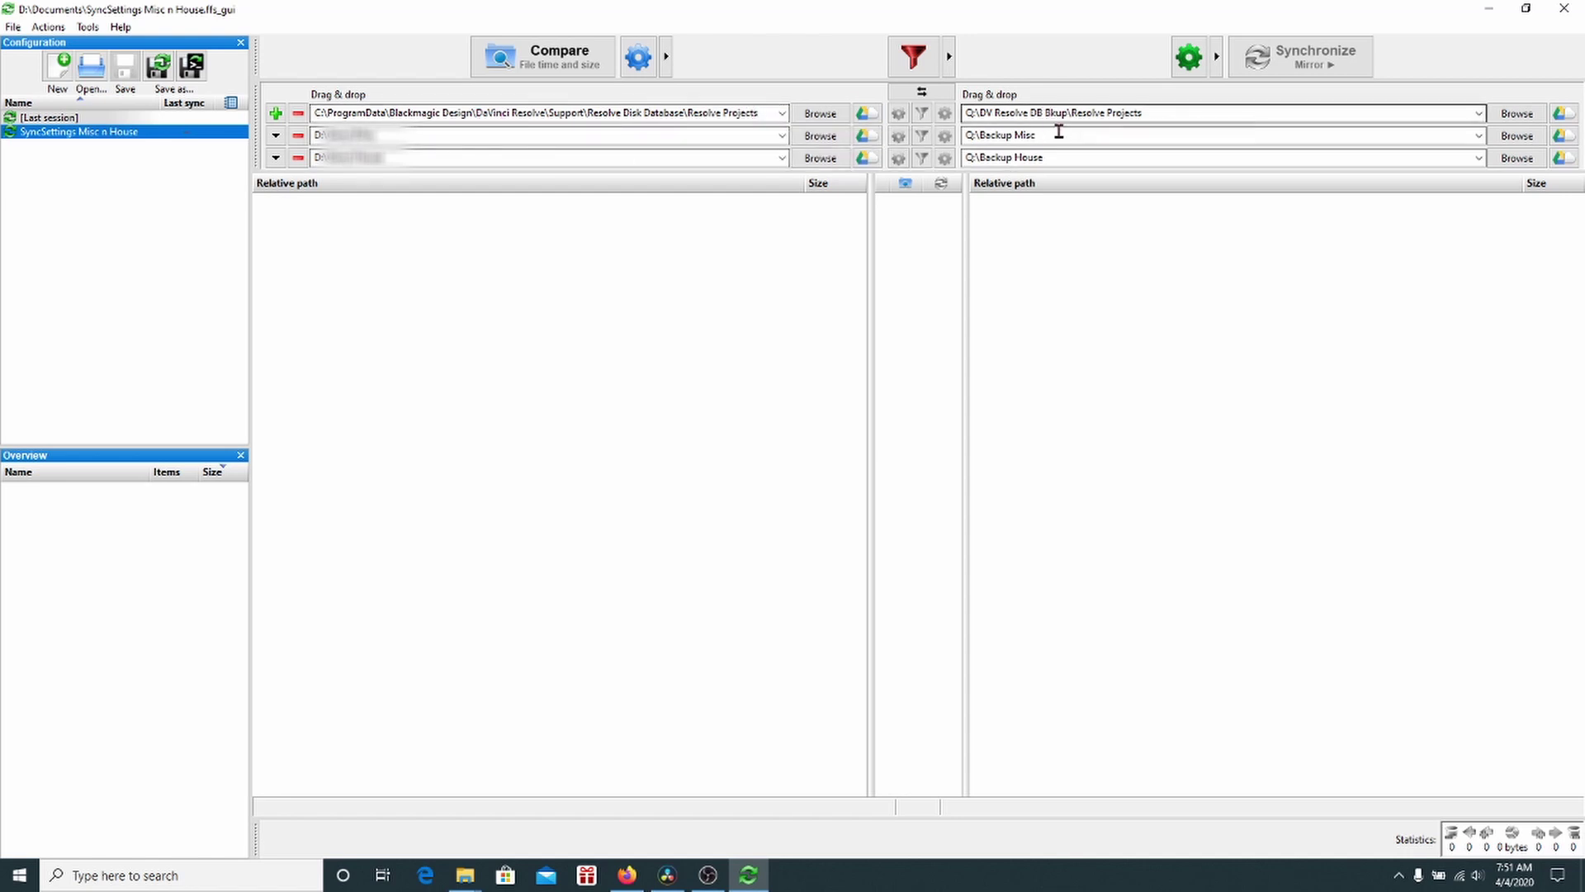
click(1488, 11)
Look through the Truck folder in the Projects backup on the 500 GB SSD (F:), and return to the Projects folder
mouse_move(465, 875)
click(290, 819)
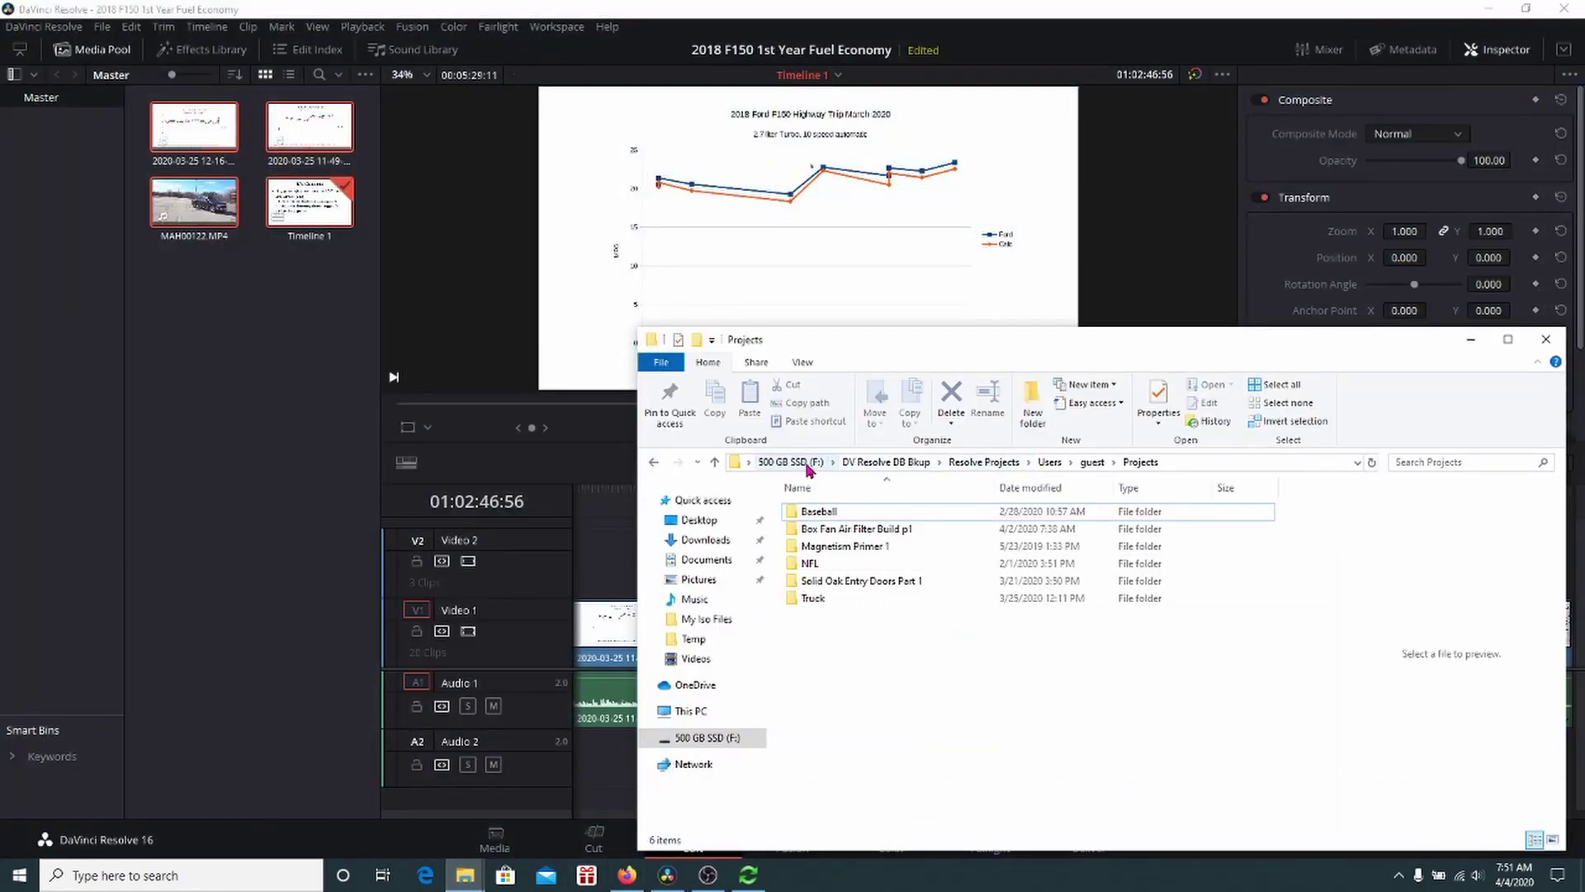
double_click(825, 600)
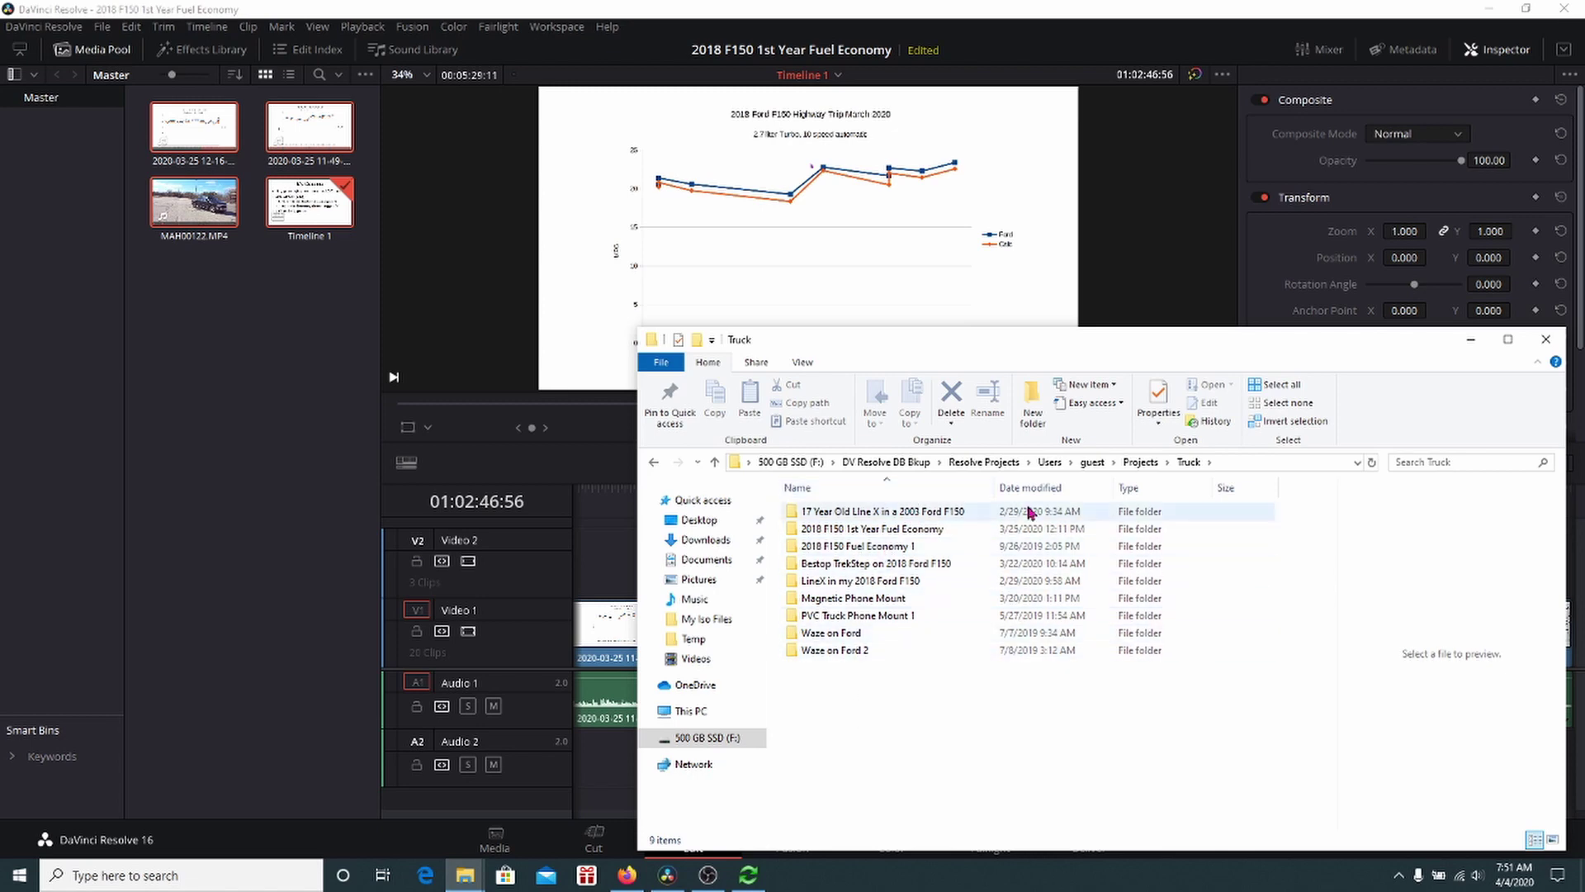
click(1141, 461)
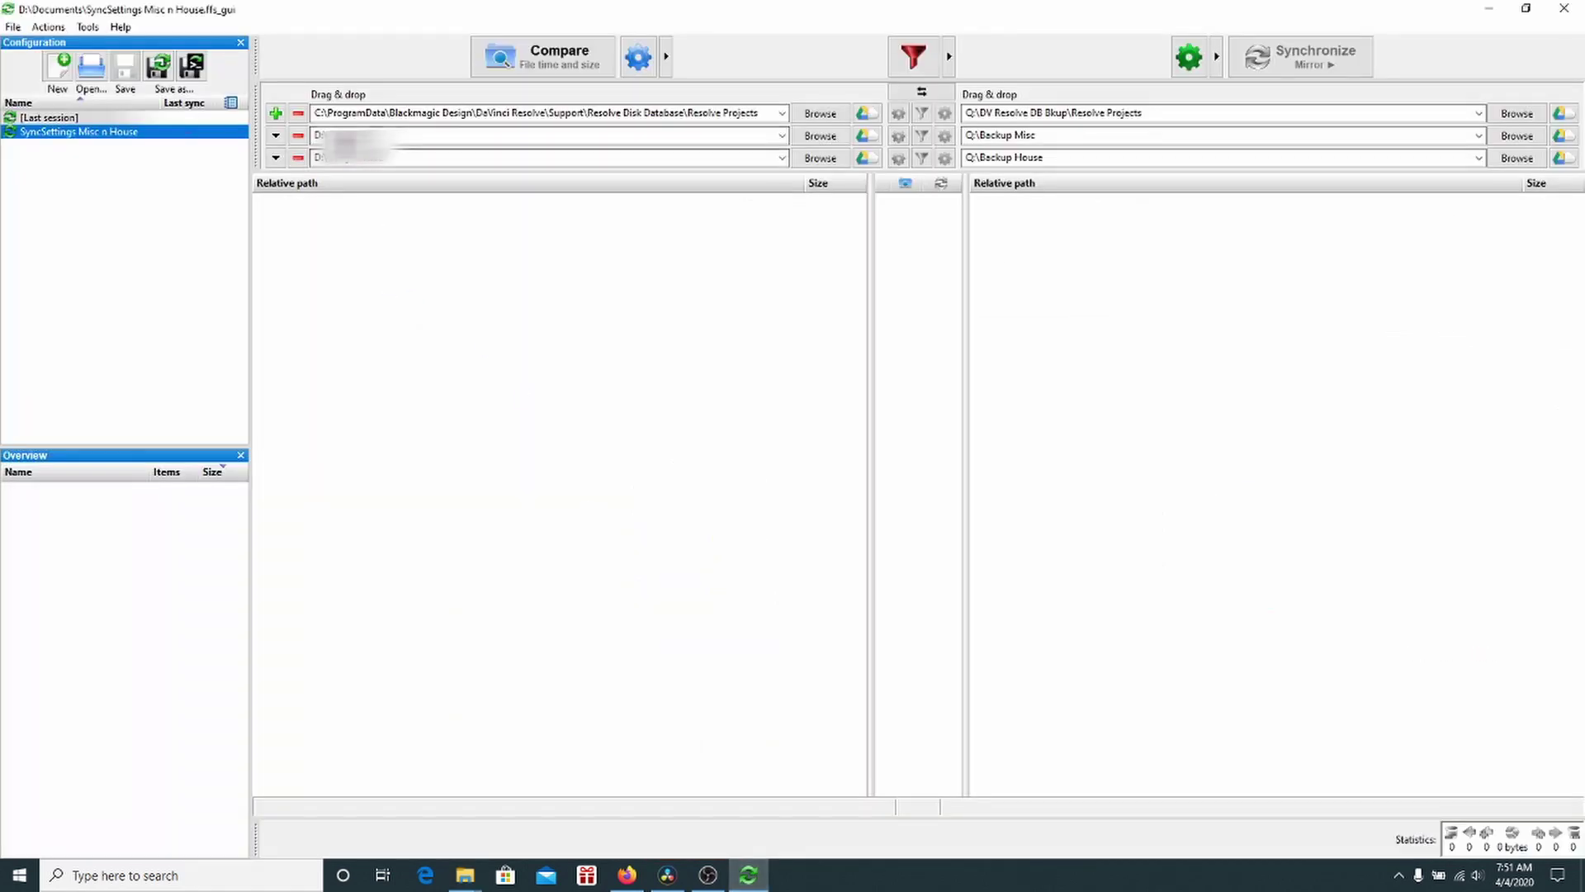
Recheck the Resolve Projects source path in FreeFileSync and go back to DaVinci Resolve
click(355, 113)
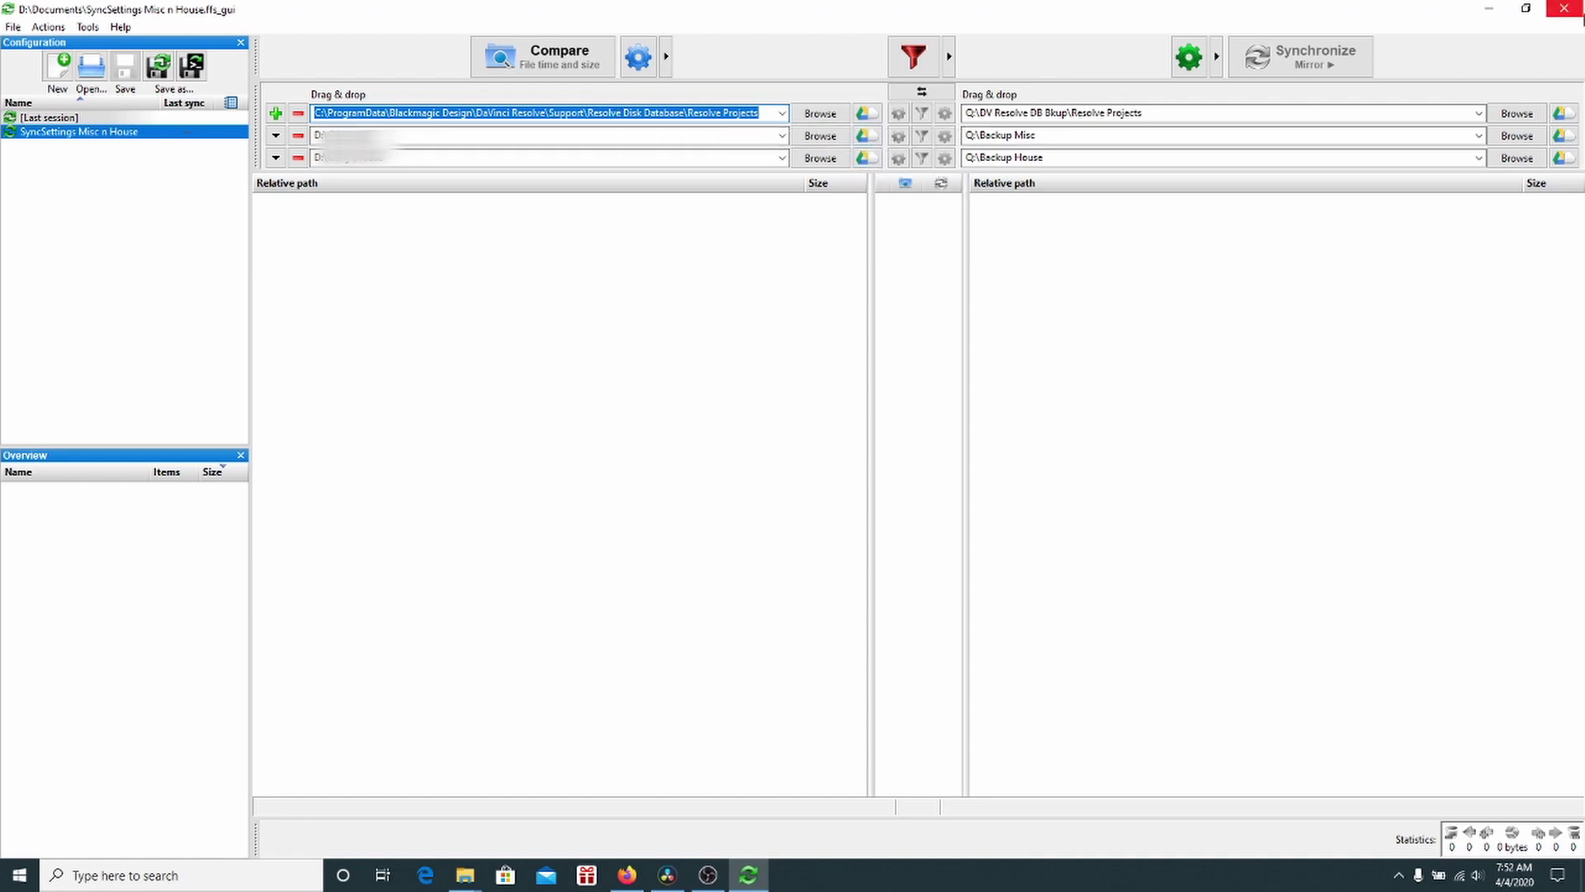
click(1499, 10)
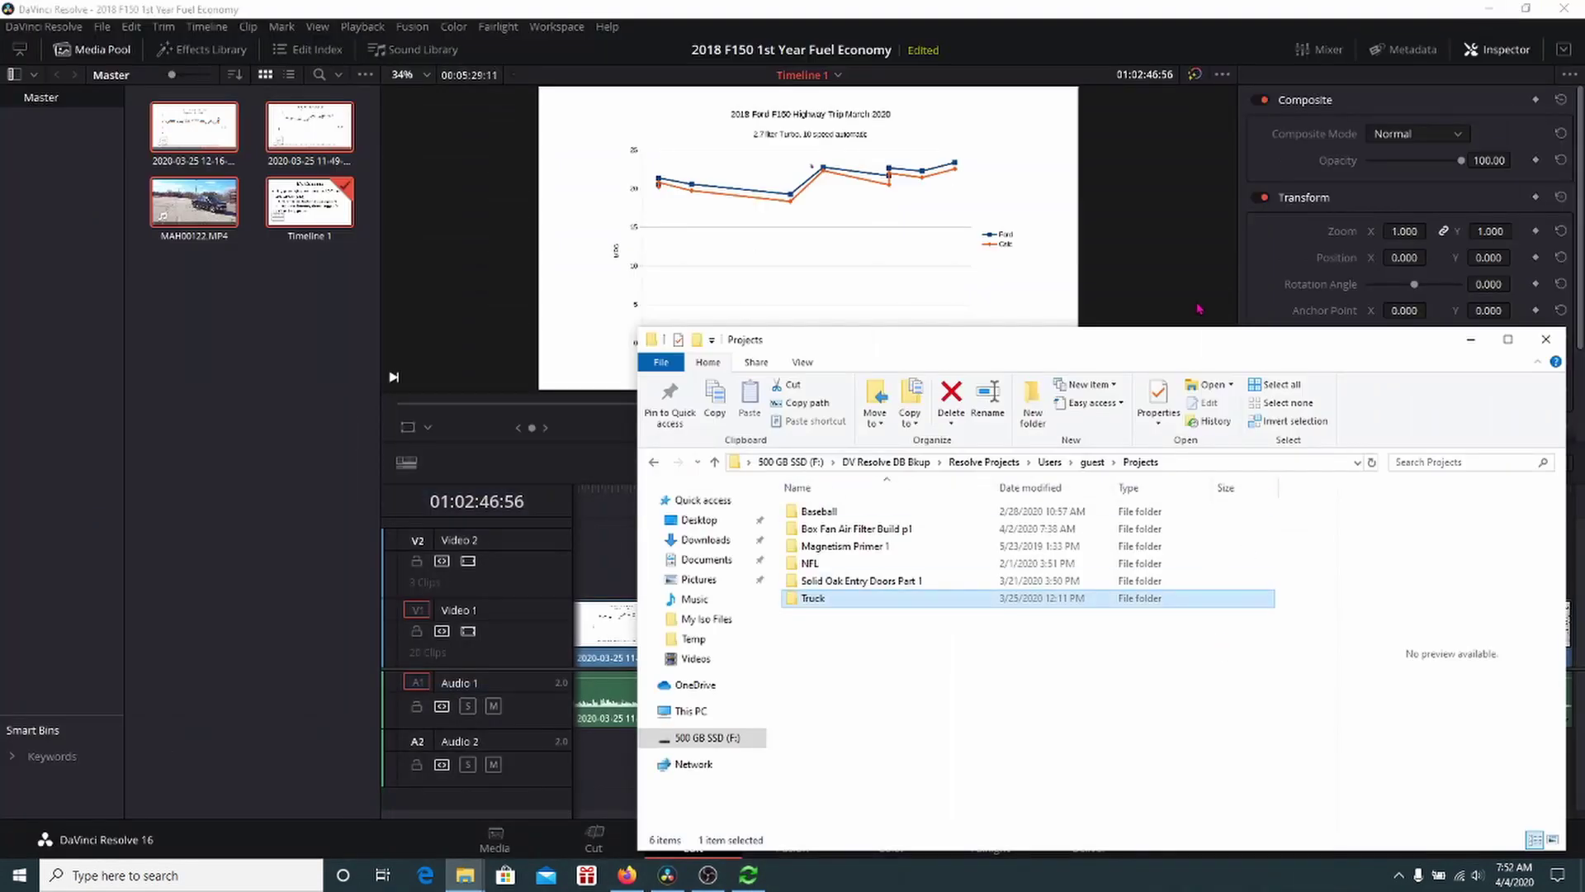
click(1196, 299)
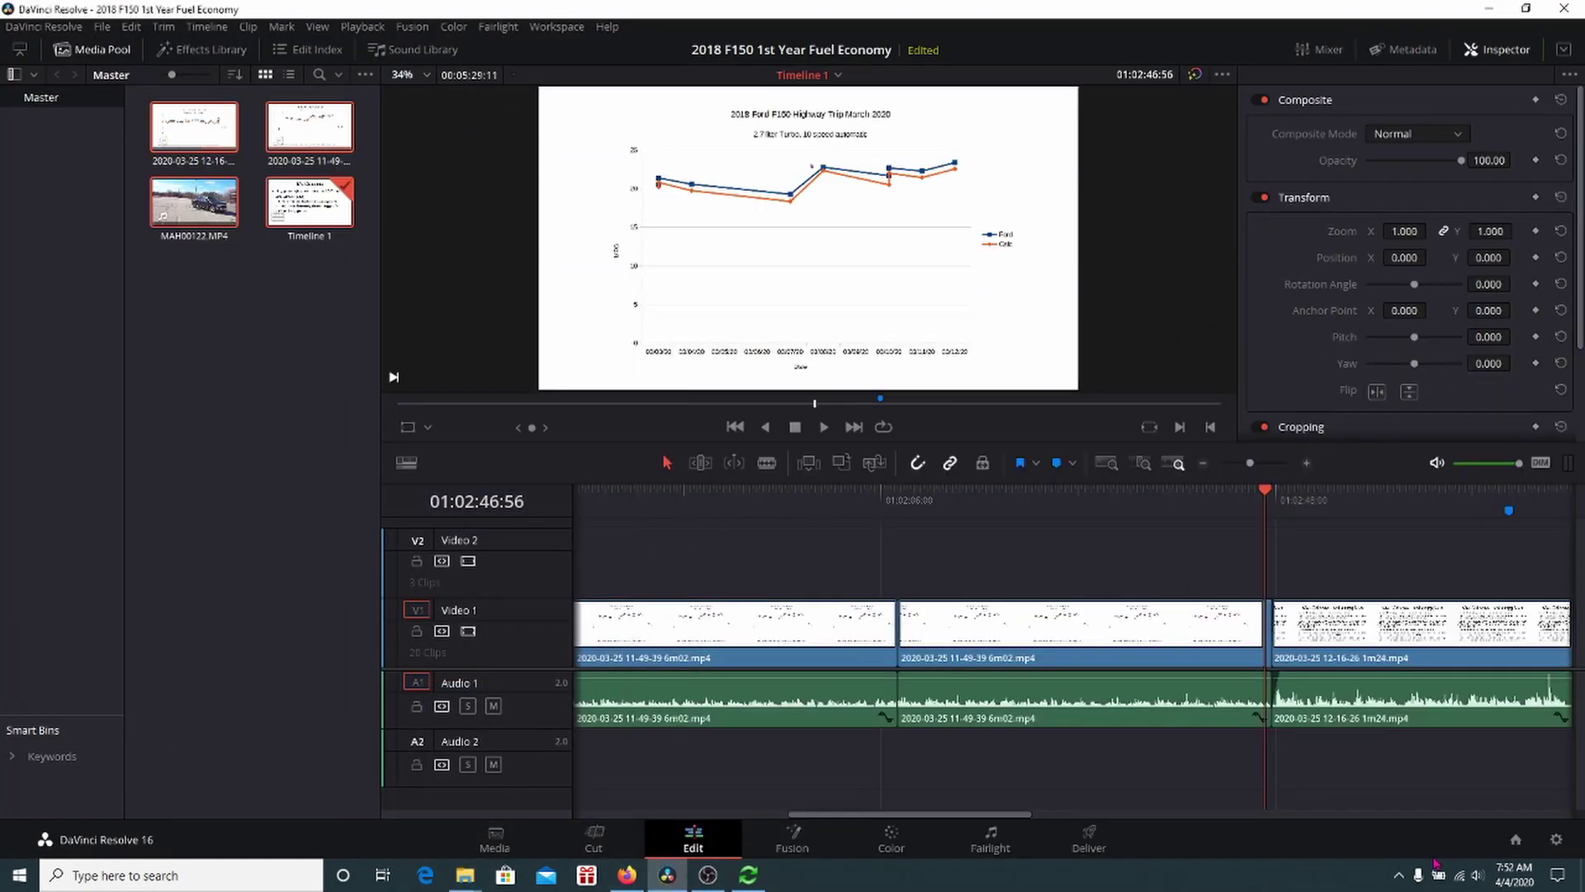
Show the file location of the Local Database from the project manager, and close the resulting folder window
click(1516, 839)
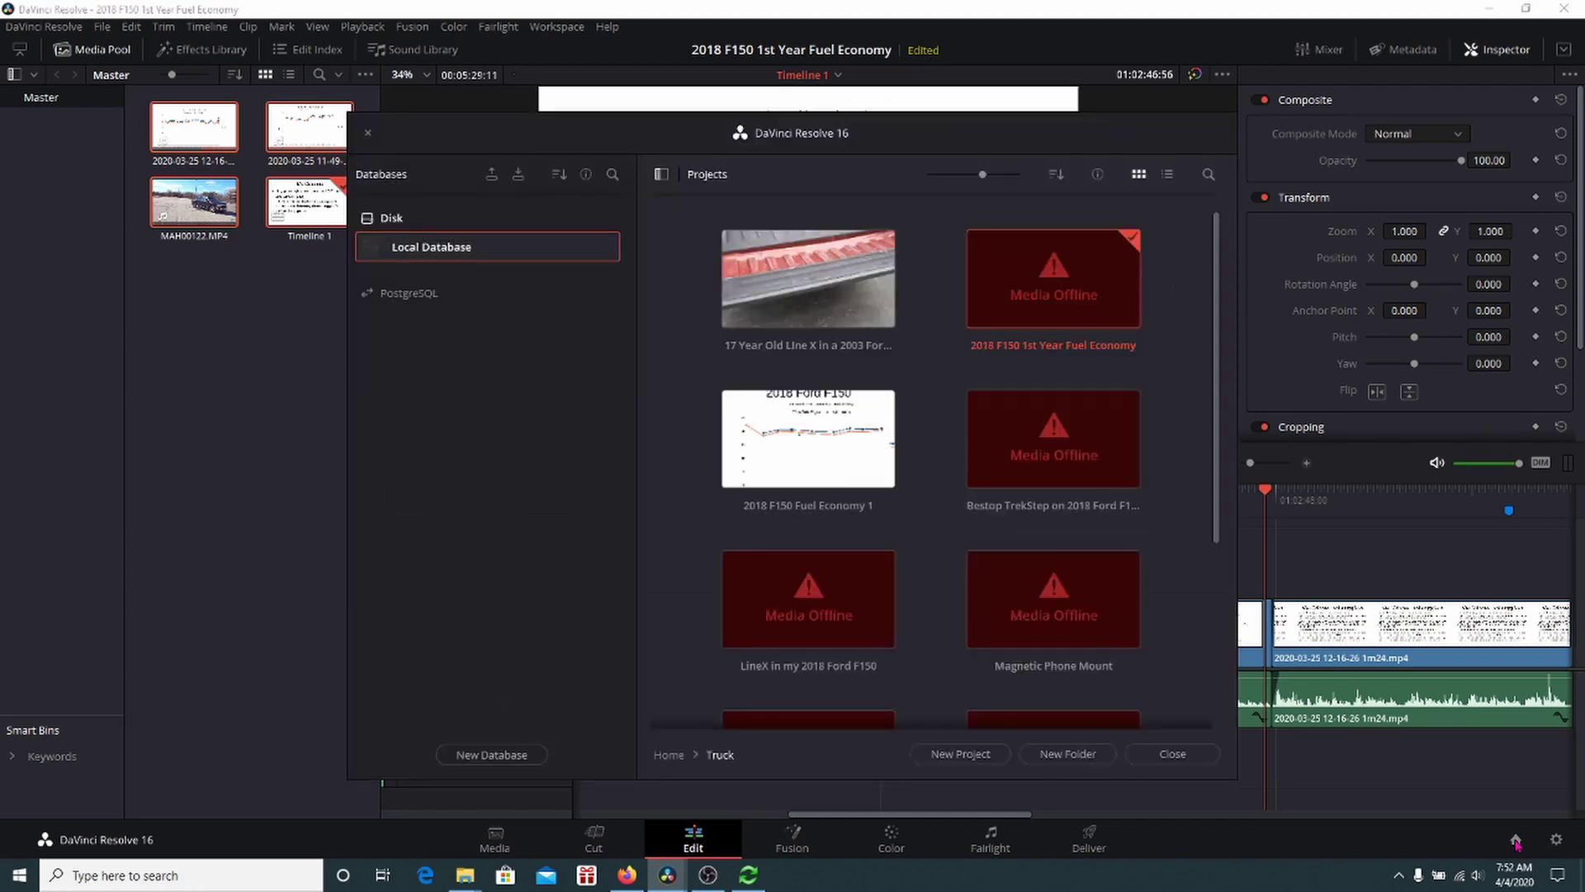
right_click(447, 254)
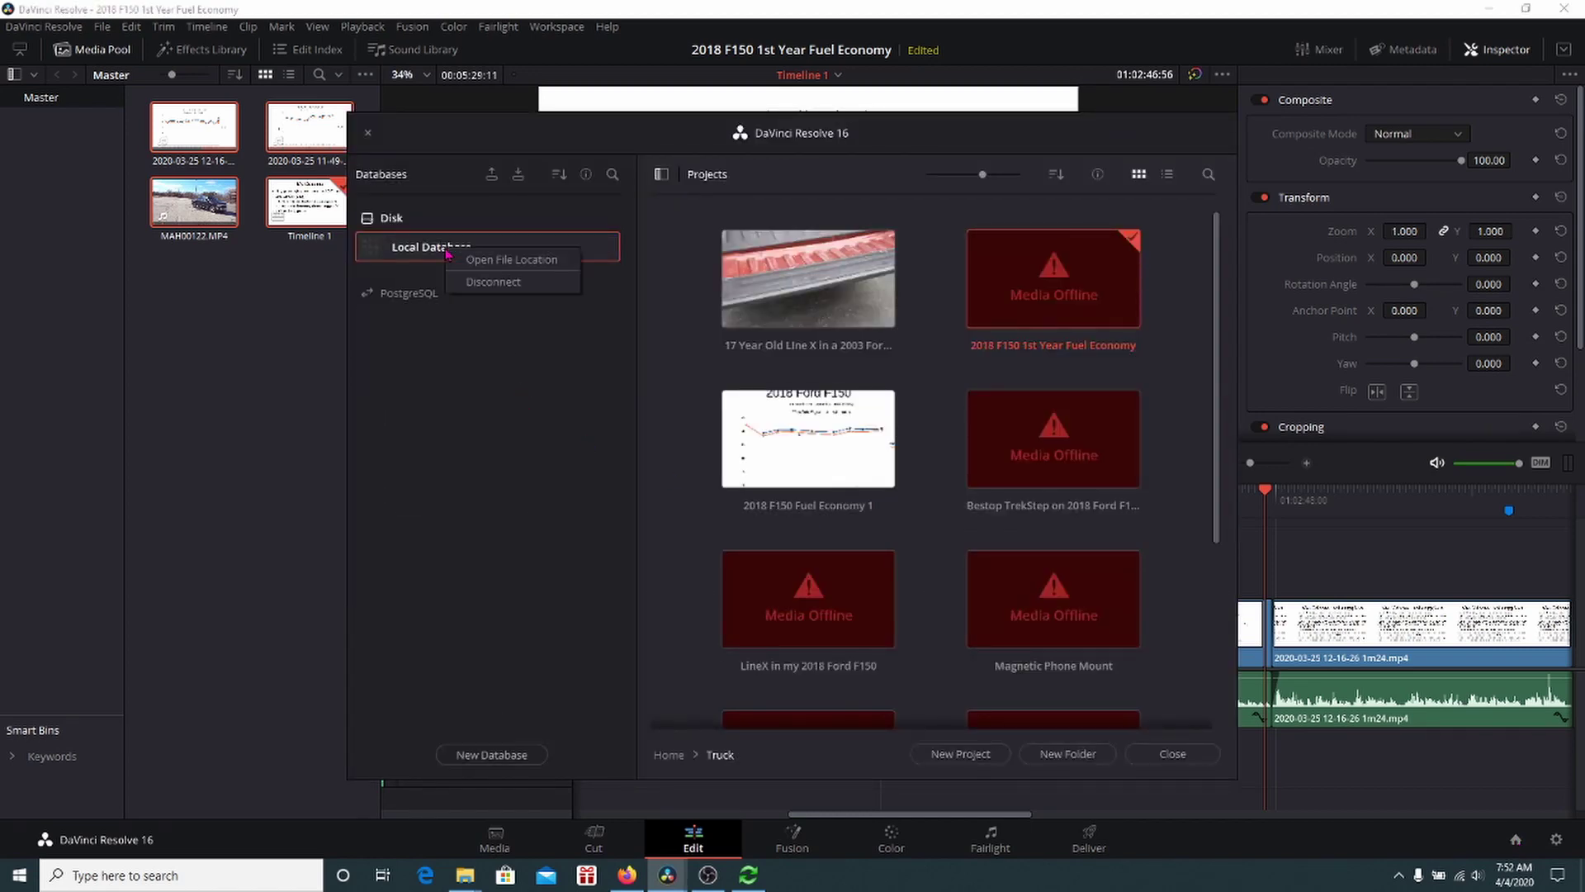
click(487, 267)
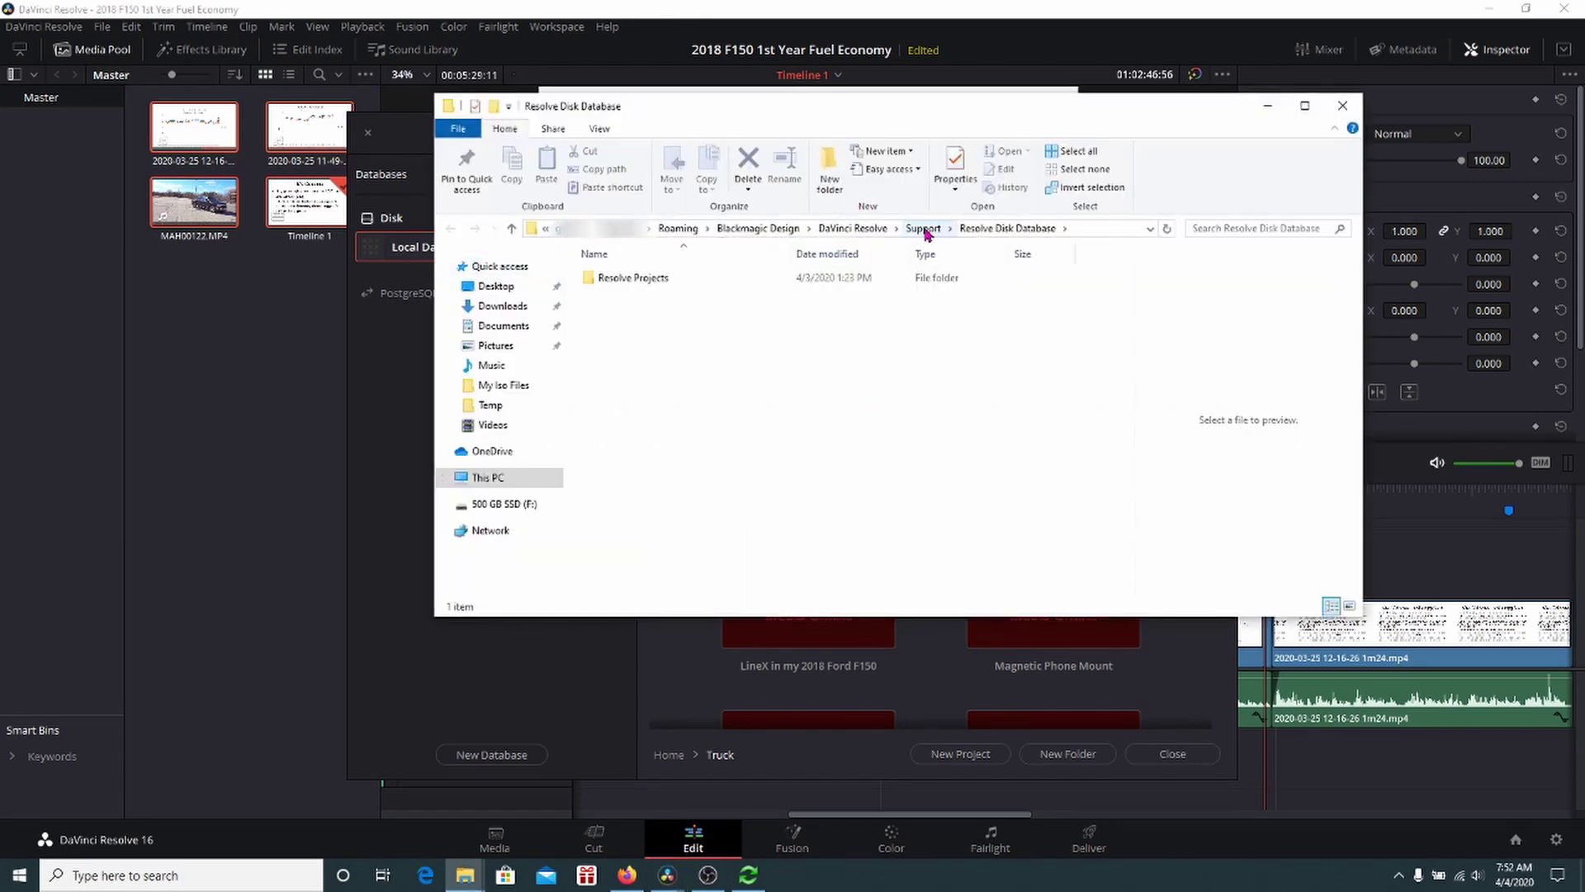
click(1342, 107)
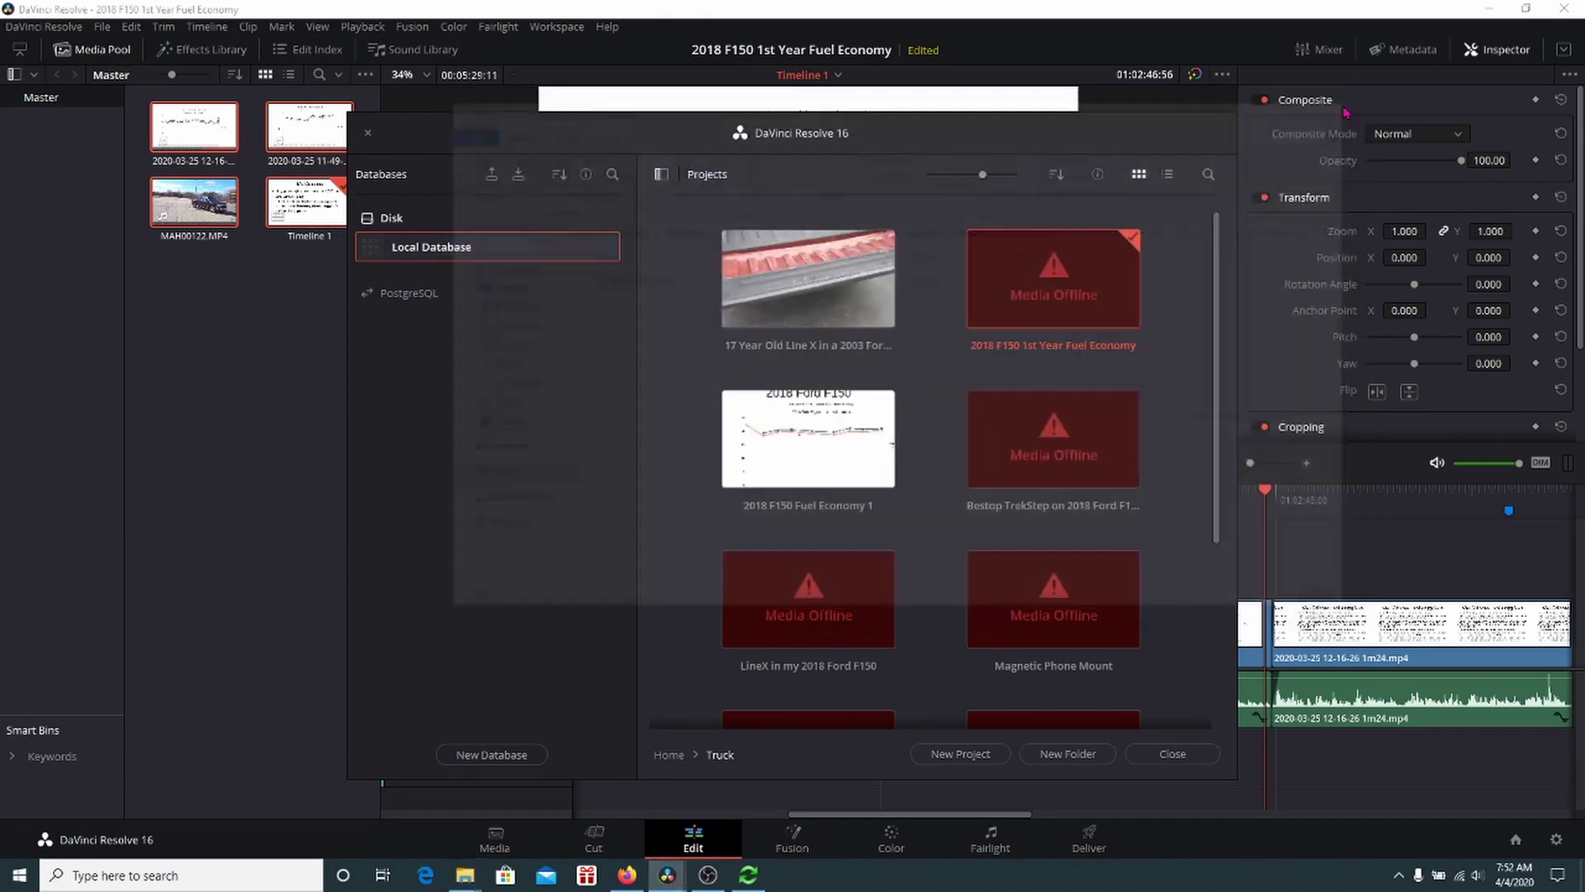
Browse the Resolve Disk Database folder through Resolve Projects, Users, guest and Projects to Truck, and put the window away
mouse_move(465, 873)
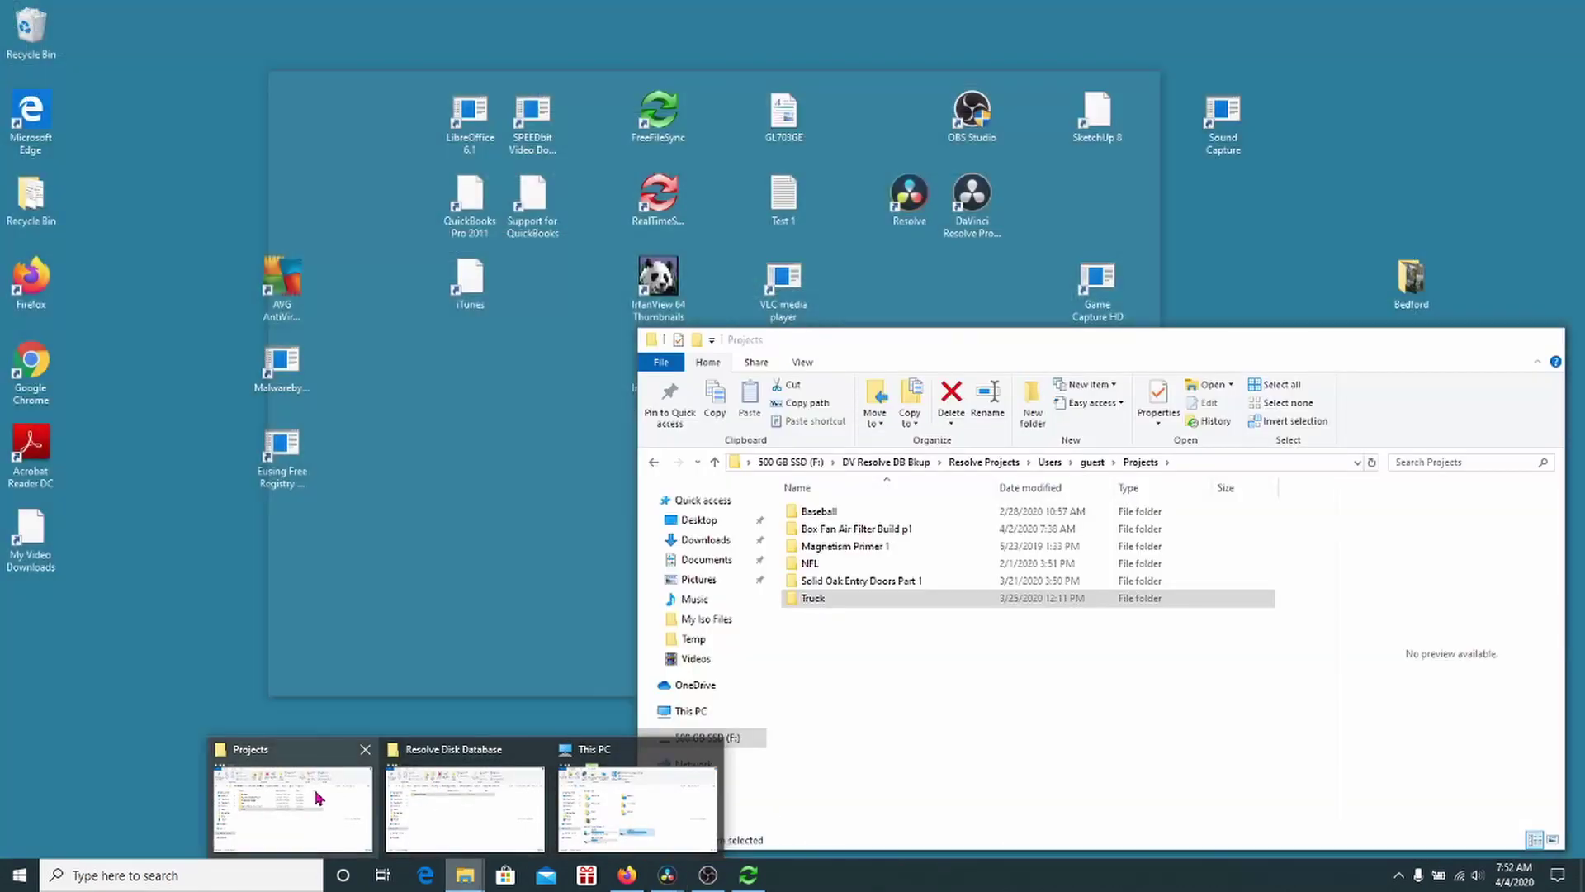
click(462, 809)
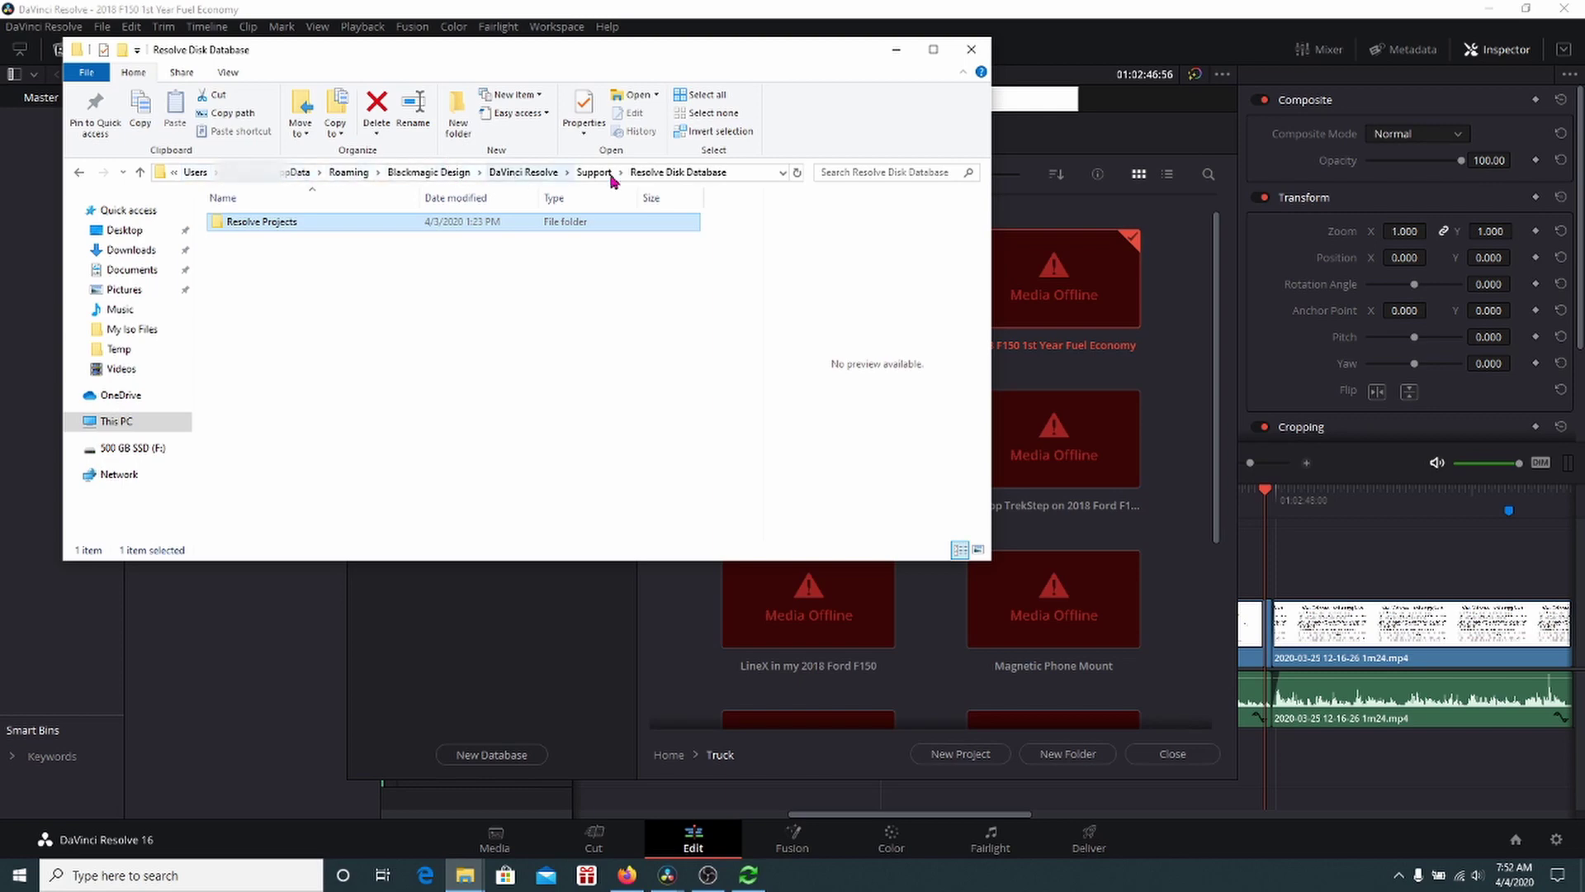
double_click(277, 226)
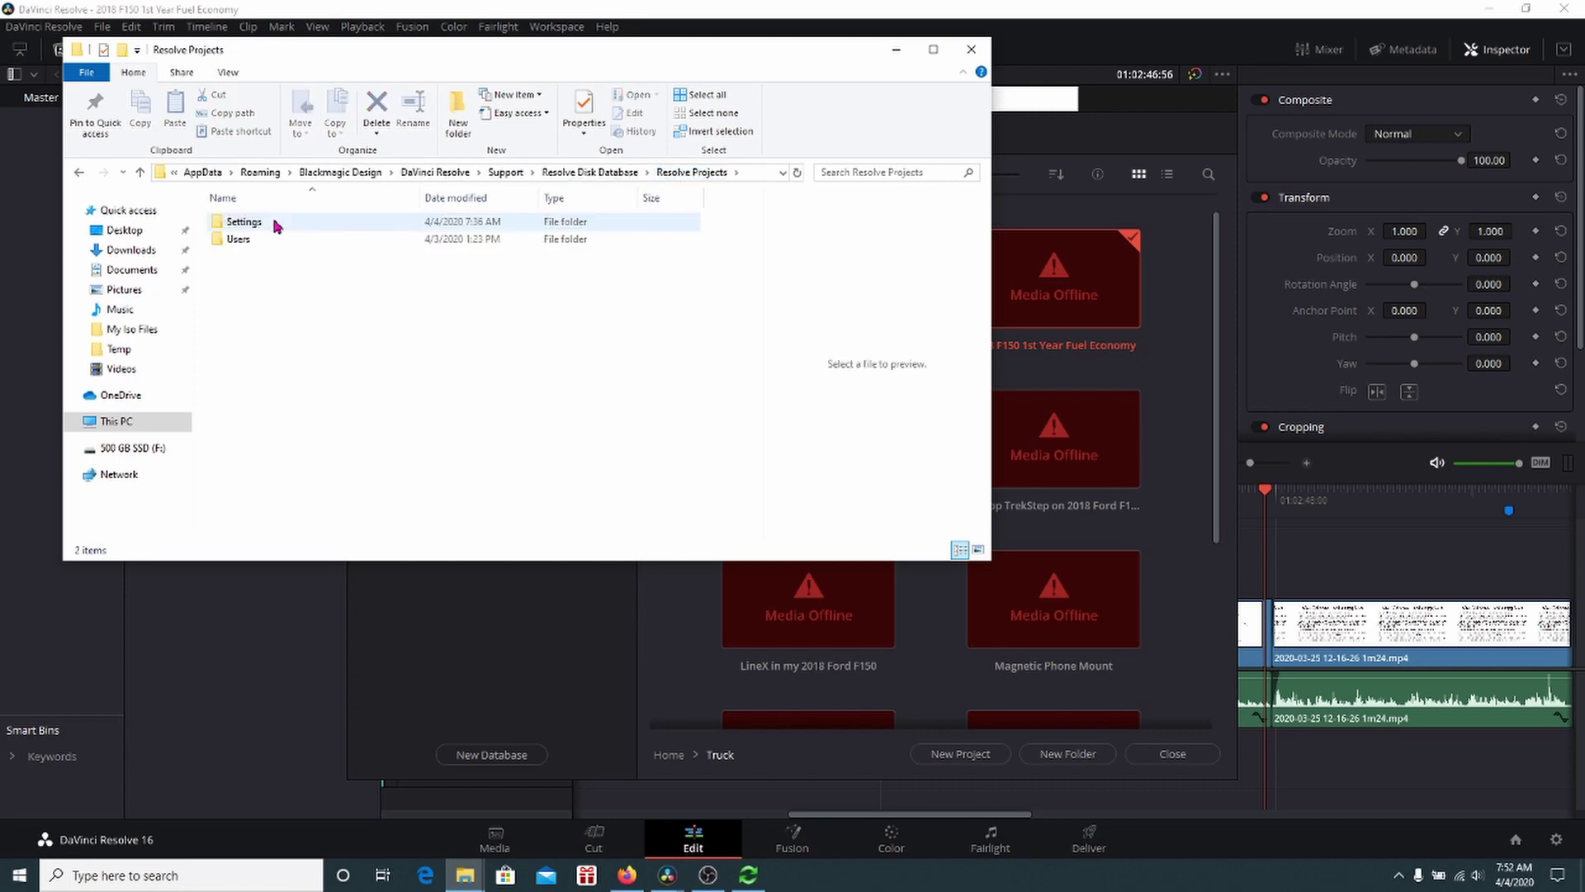
click(258, 247)
double_click(259, 245)
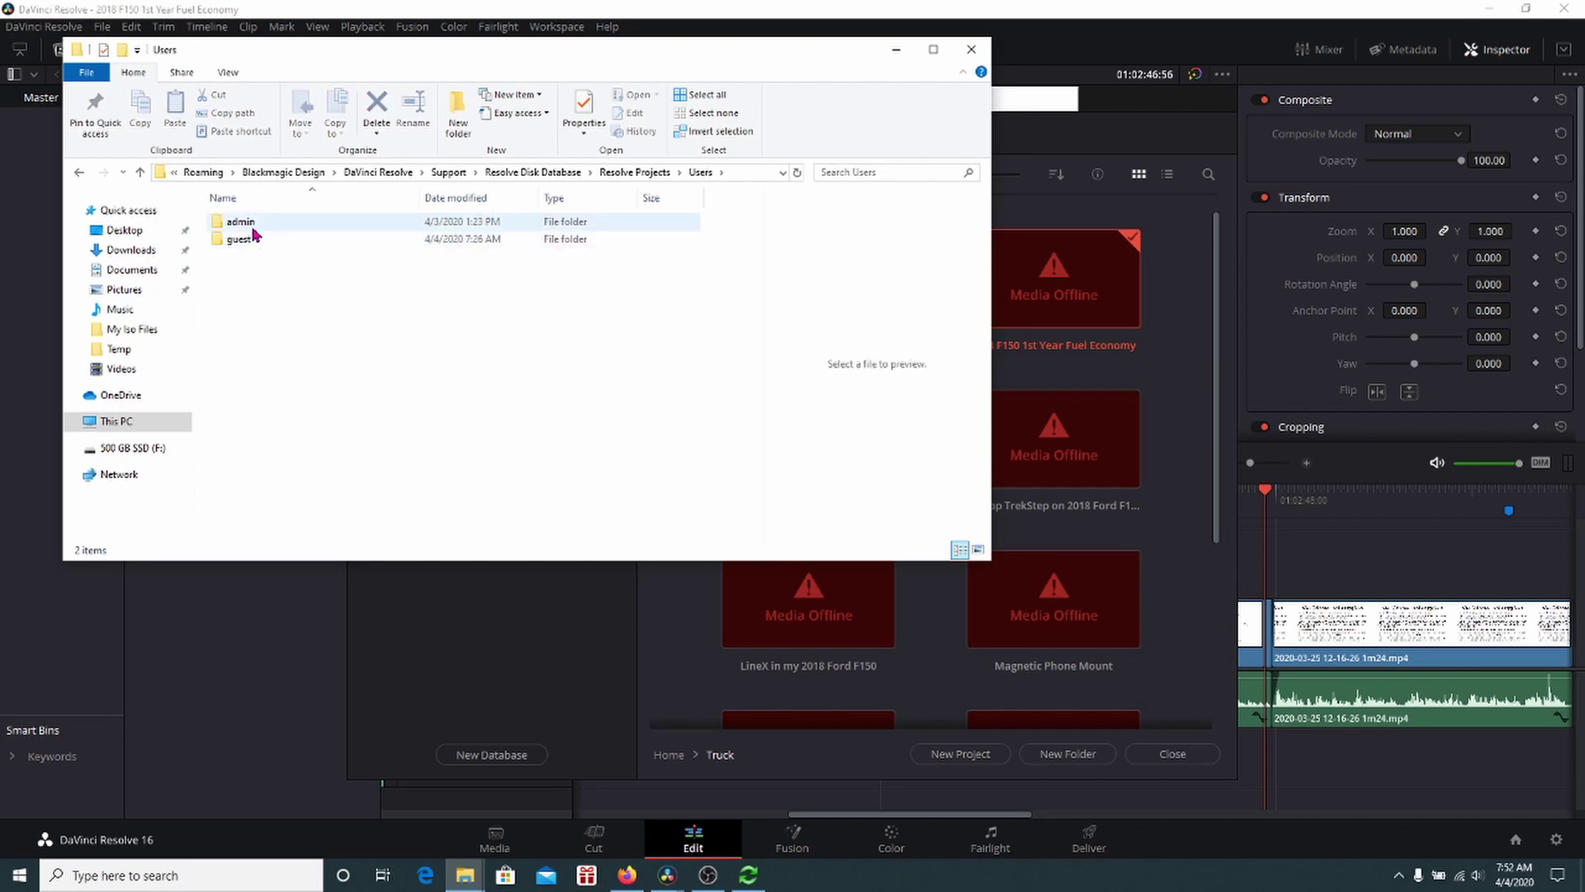
click(256, 240)
double_click(256, 240)
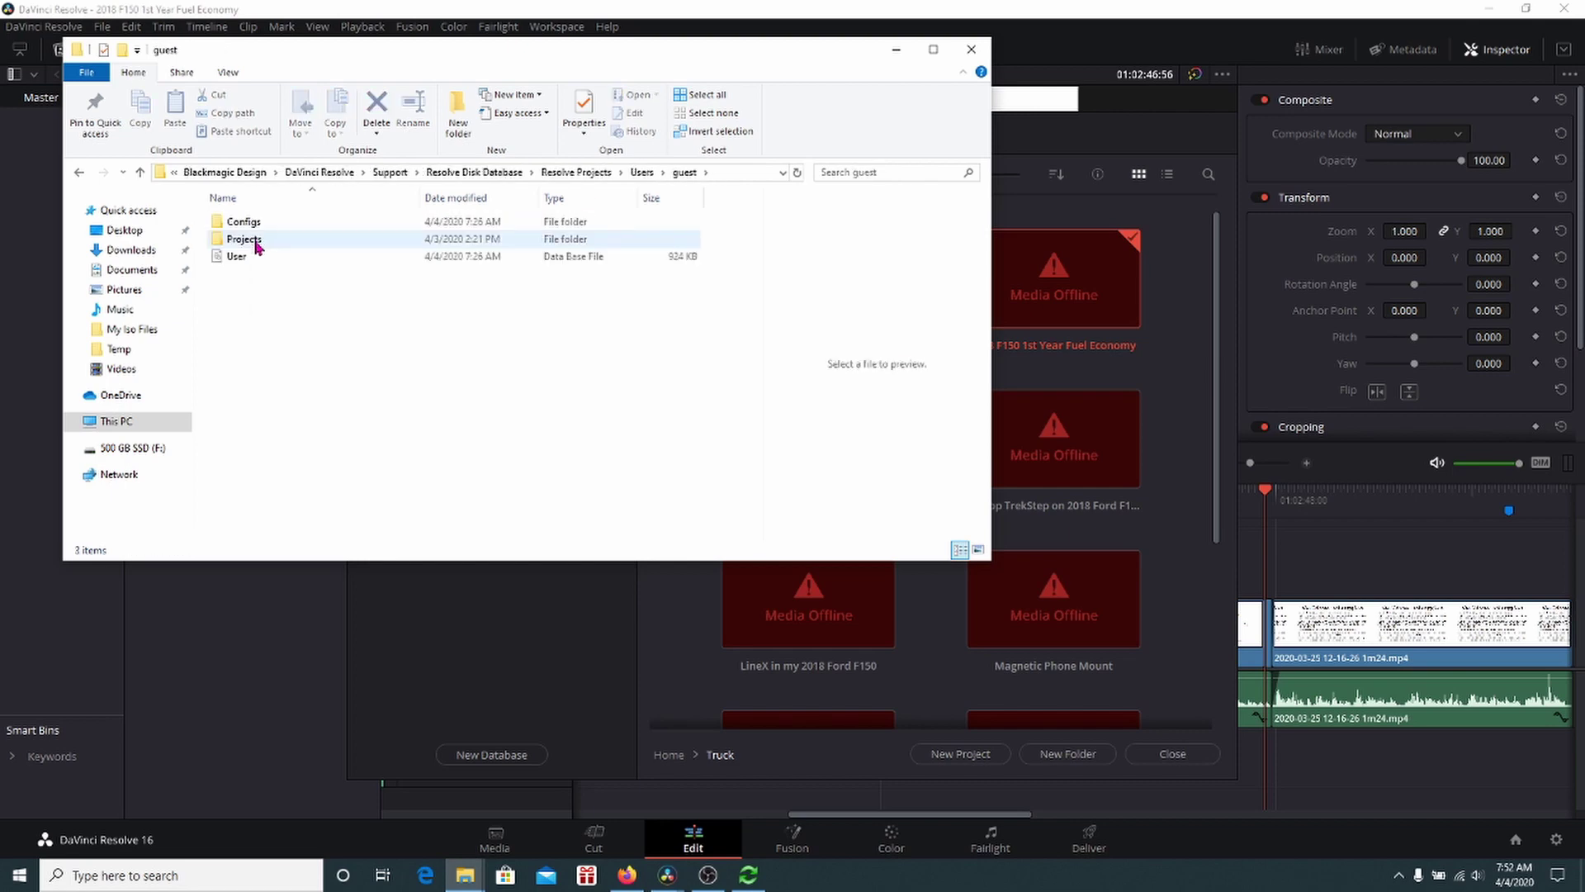
double_click(244, 240)
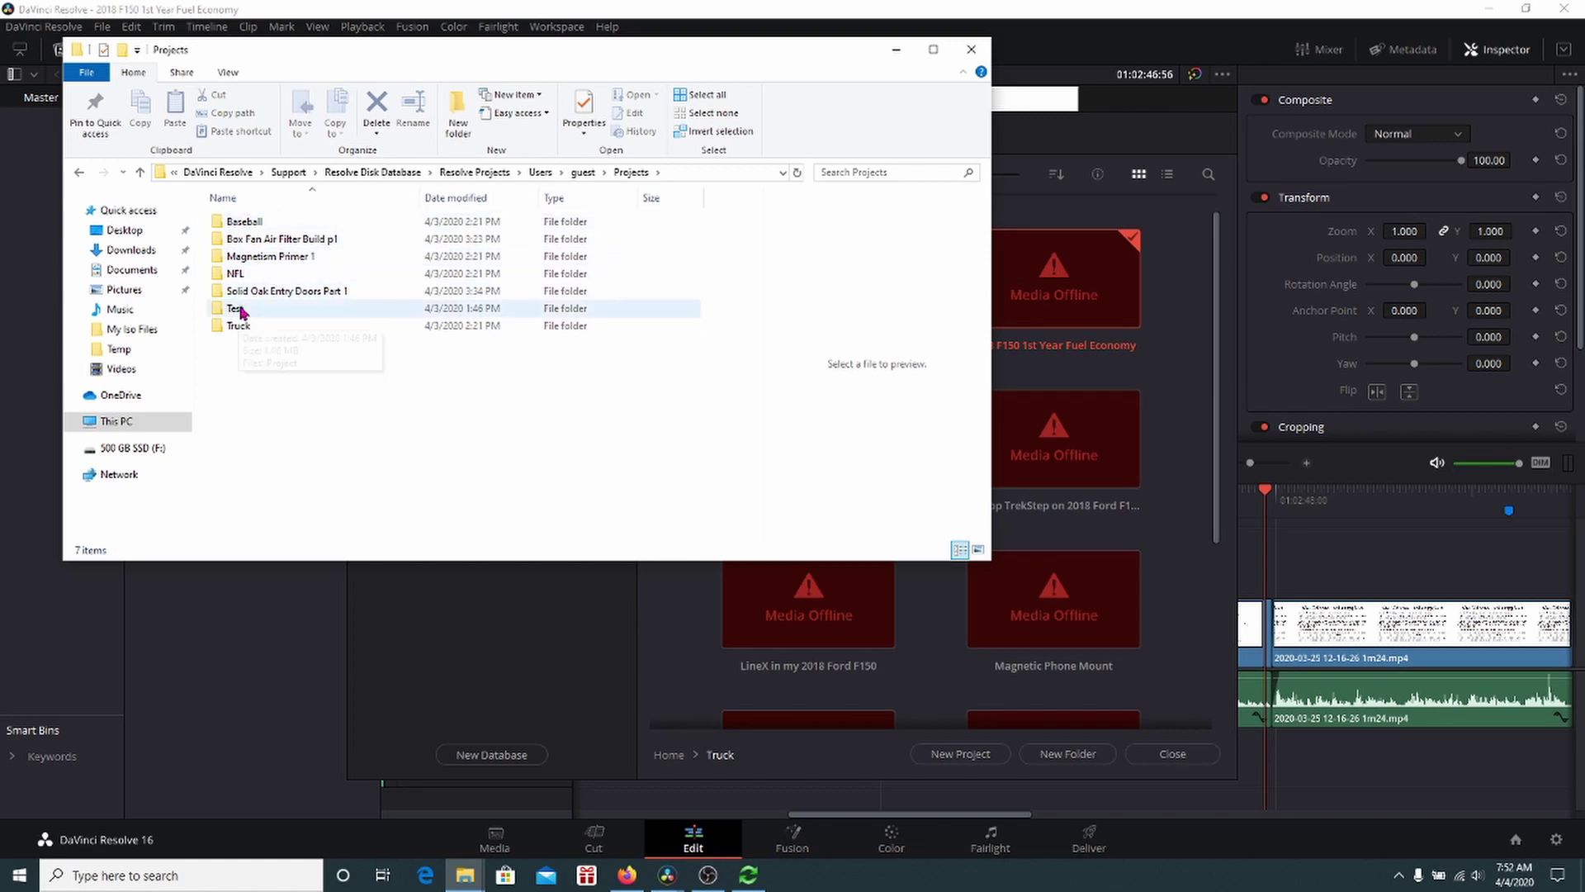
double_click(244, 326)
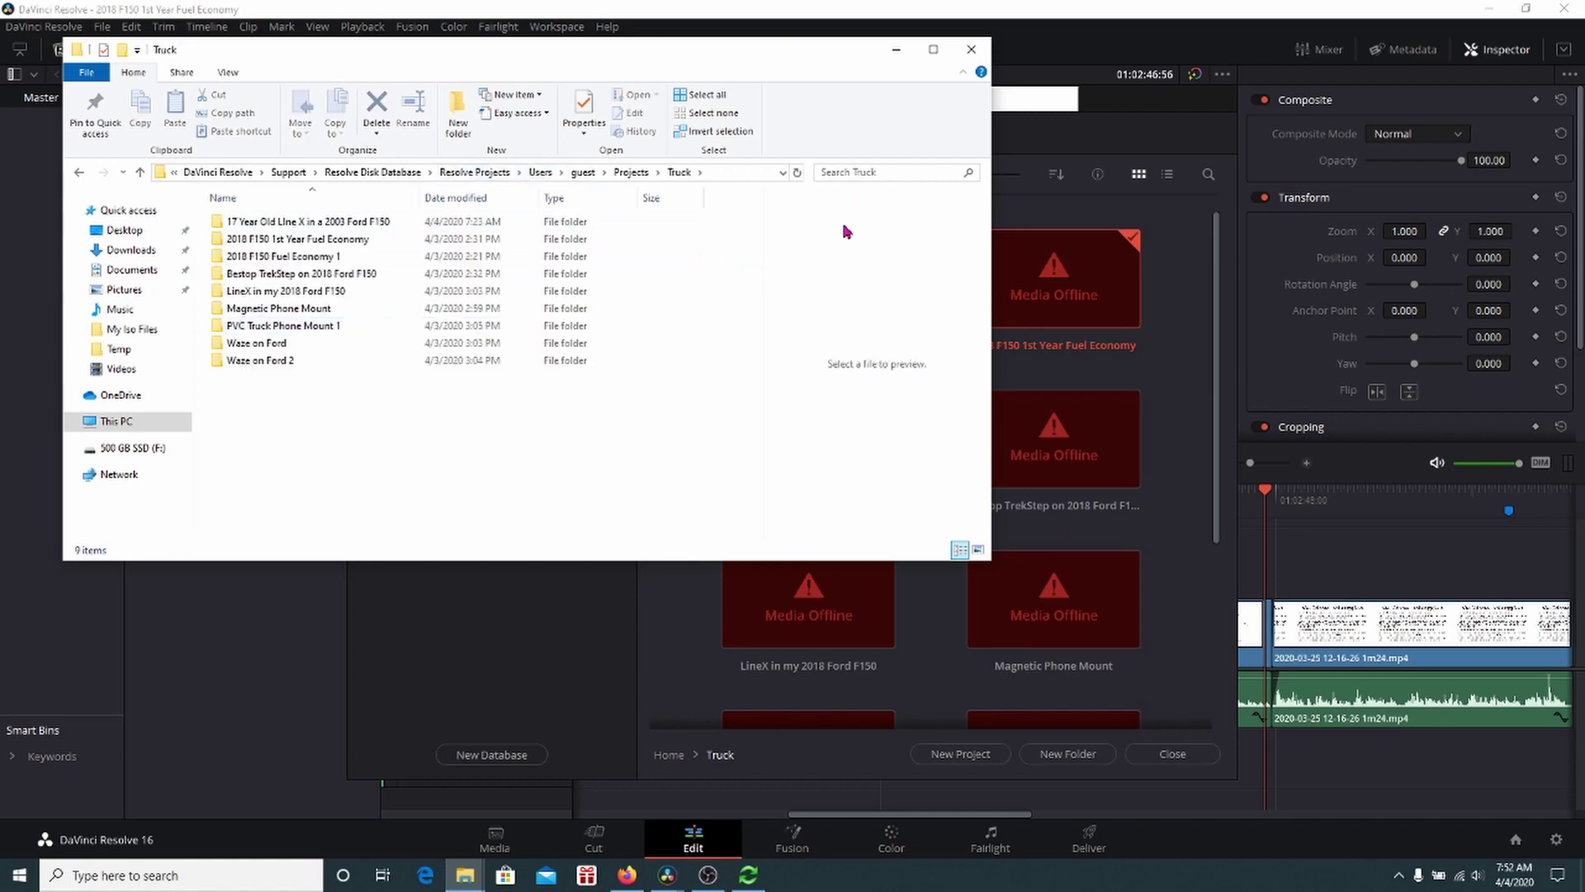
key(super+Down)
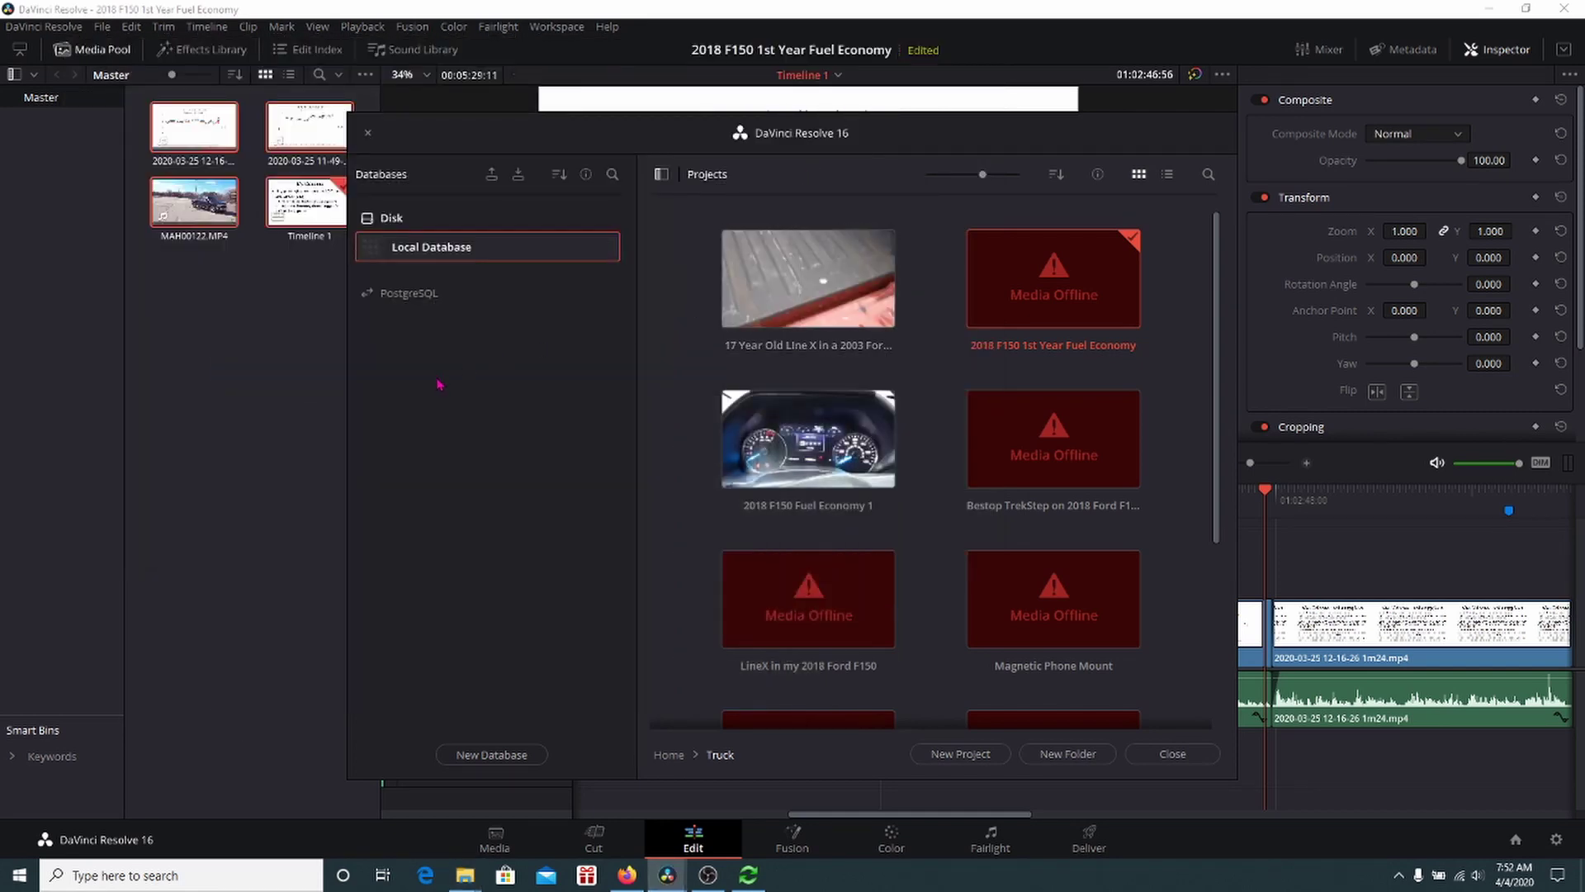
View the Home level of the project manager and reopen the Truck folder
click(667, 754)
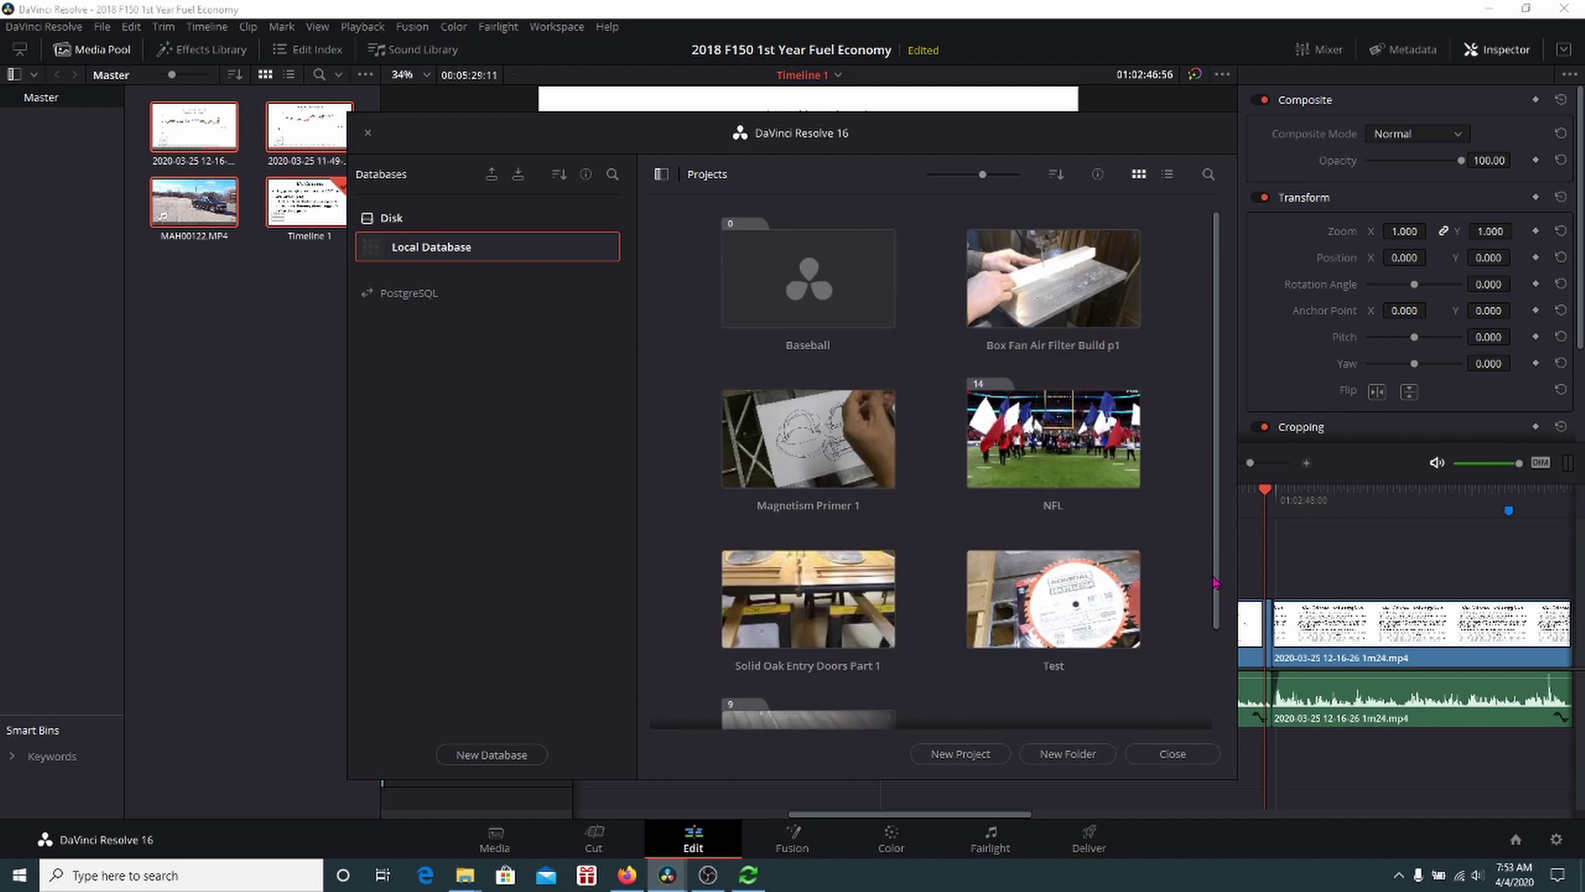
scroll(1215, 582, down, 2)
double_click(880, 644)
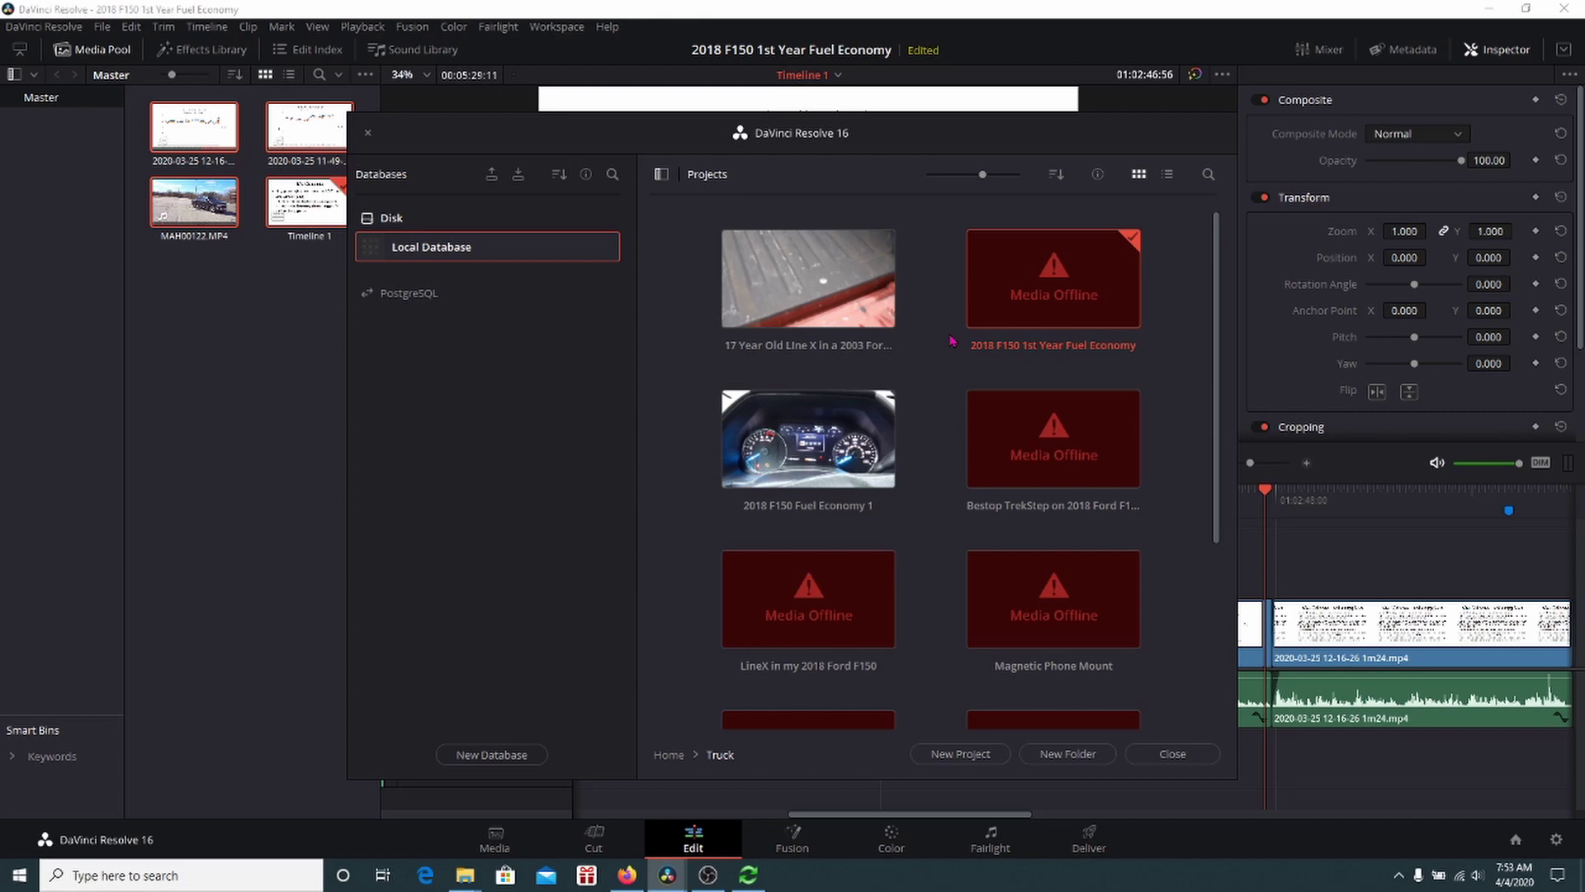
Inspect the Documents folder and the DATA (D:) drive in File Explorer, and close the window
mouse_move(467, 882)
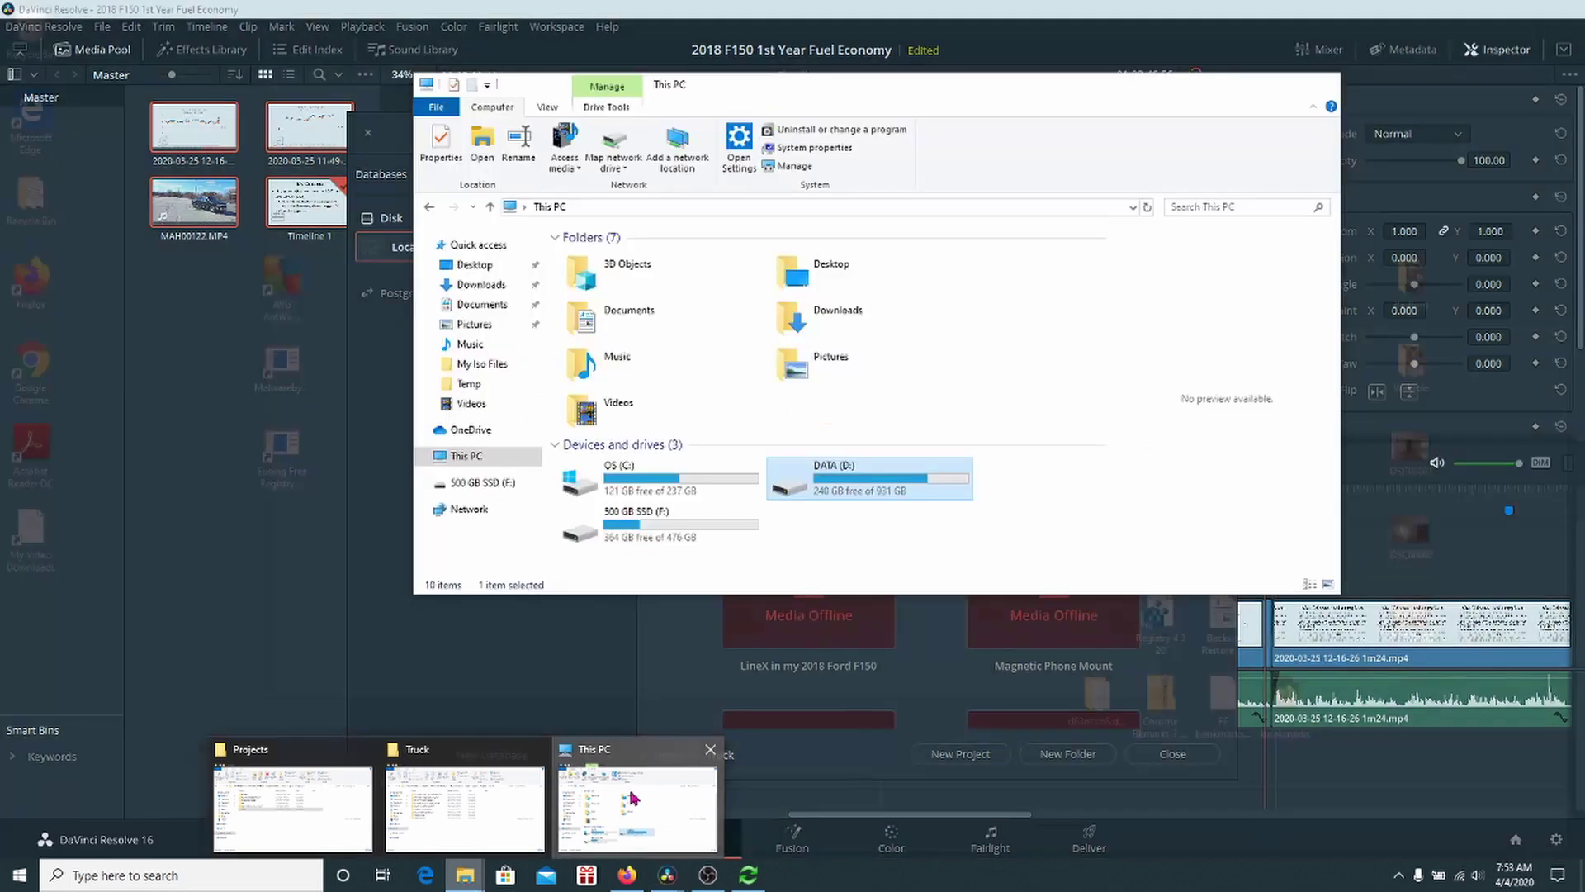
click(634, 798)
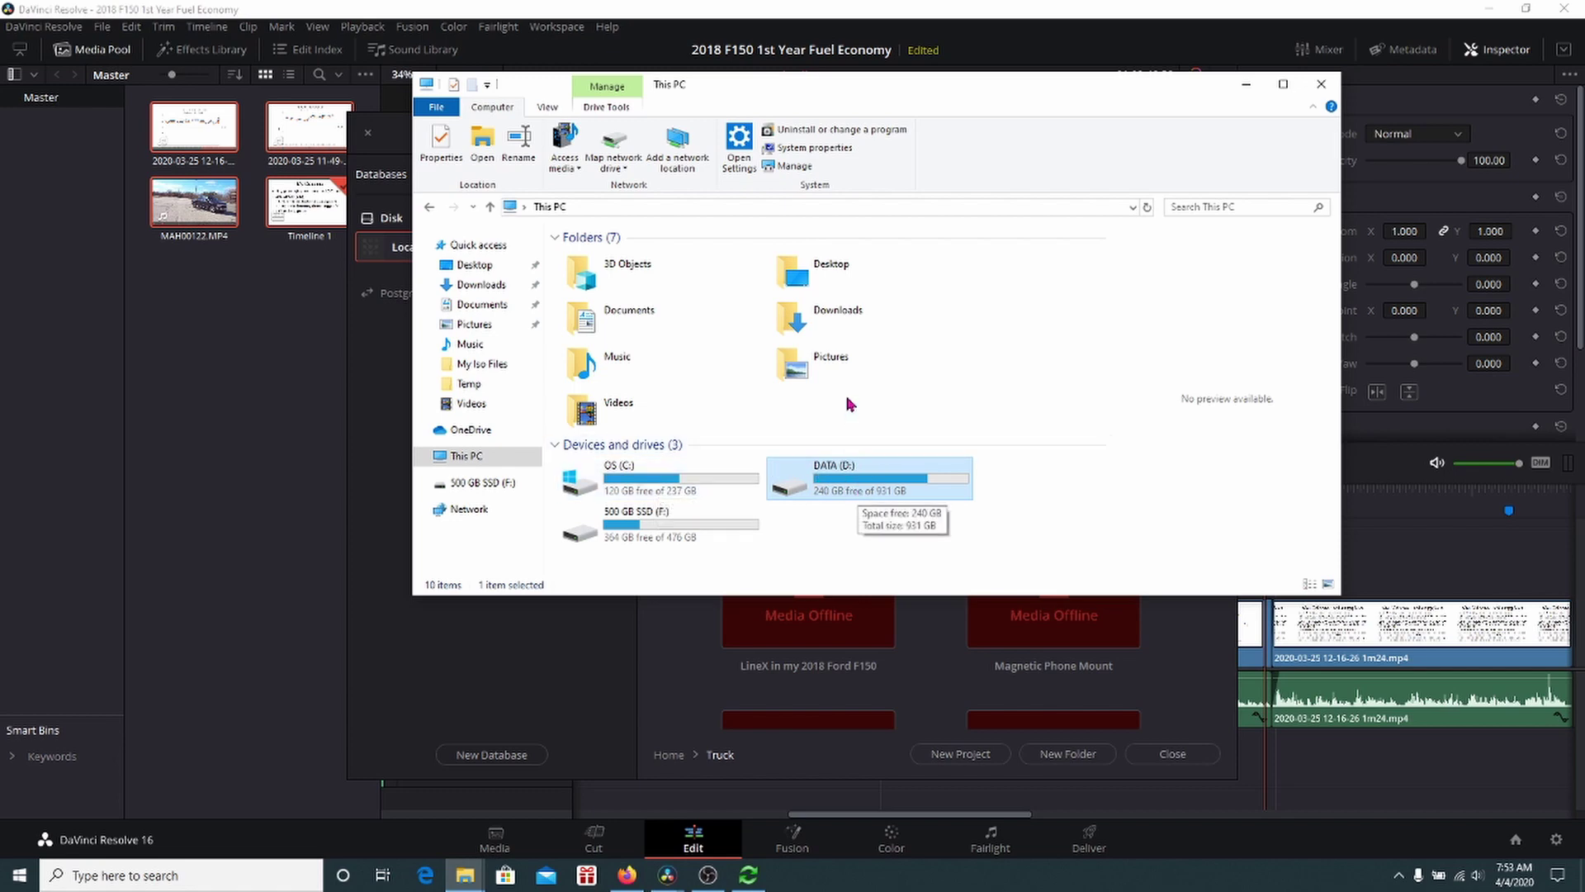
double_click(651, 320)
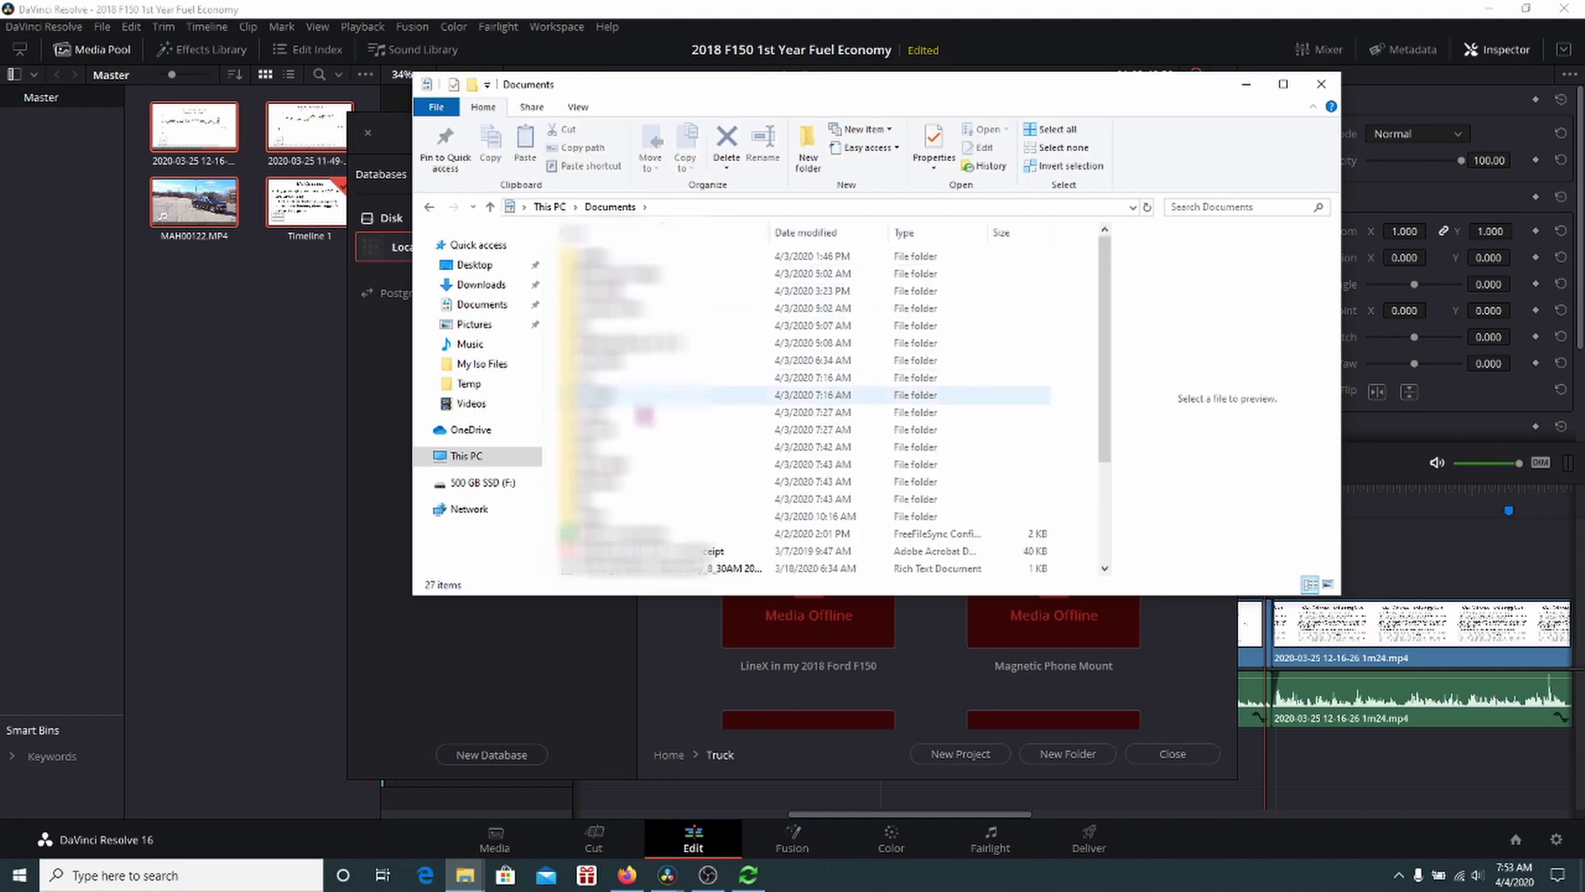
click(510, 462)
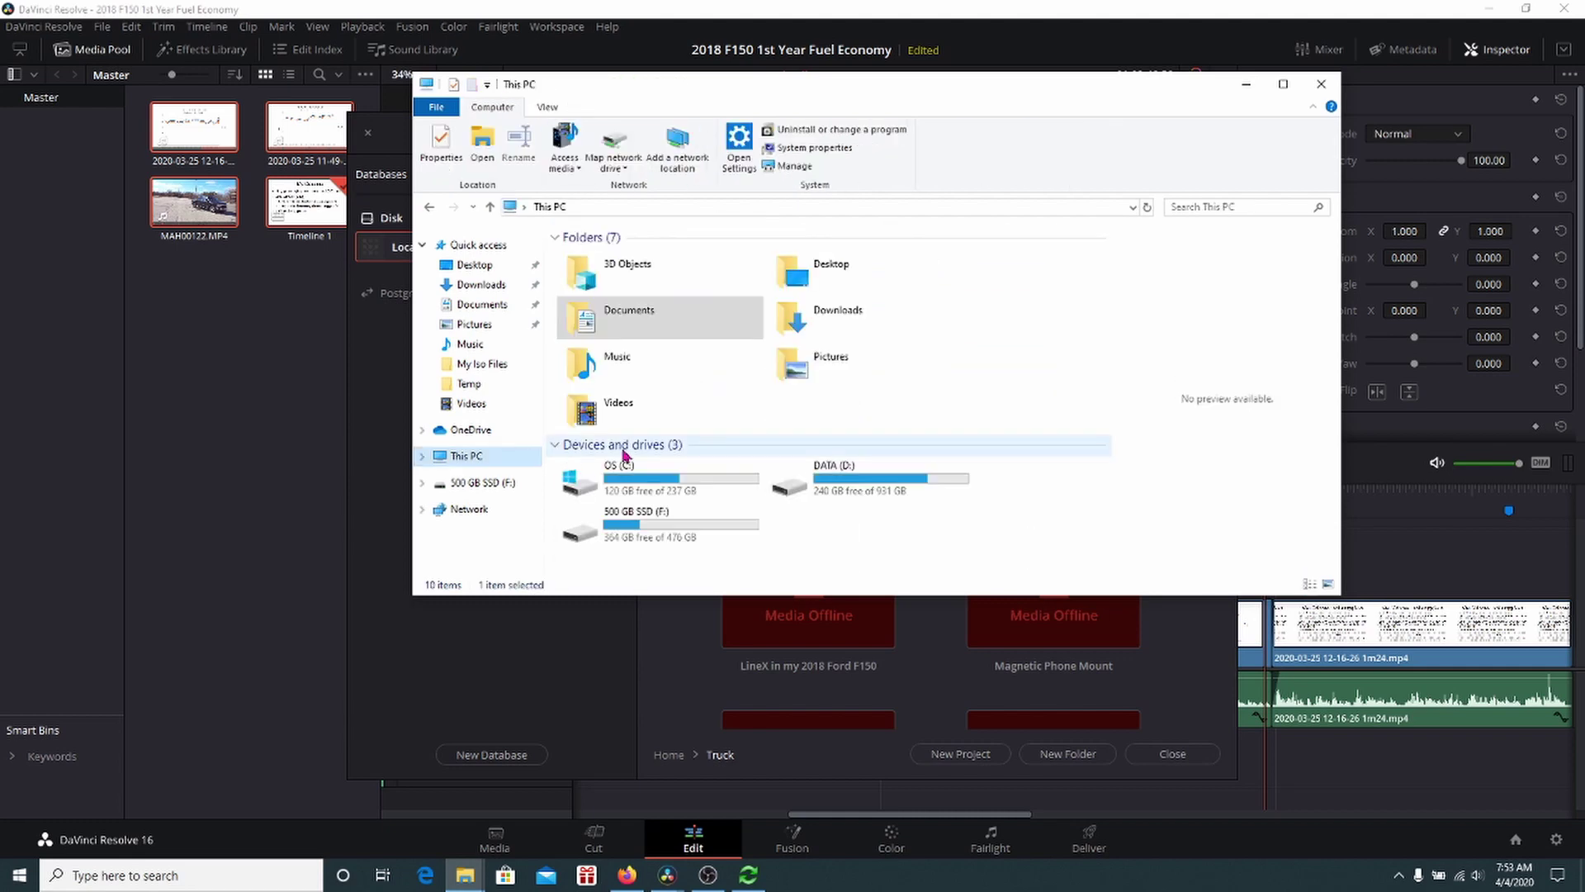
double_click(848, 483)
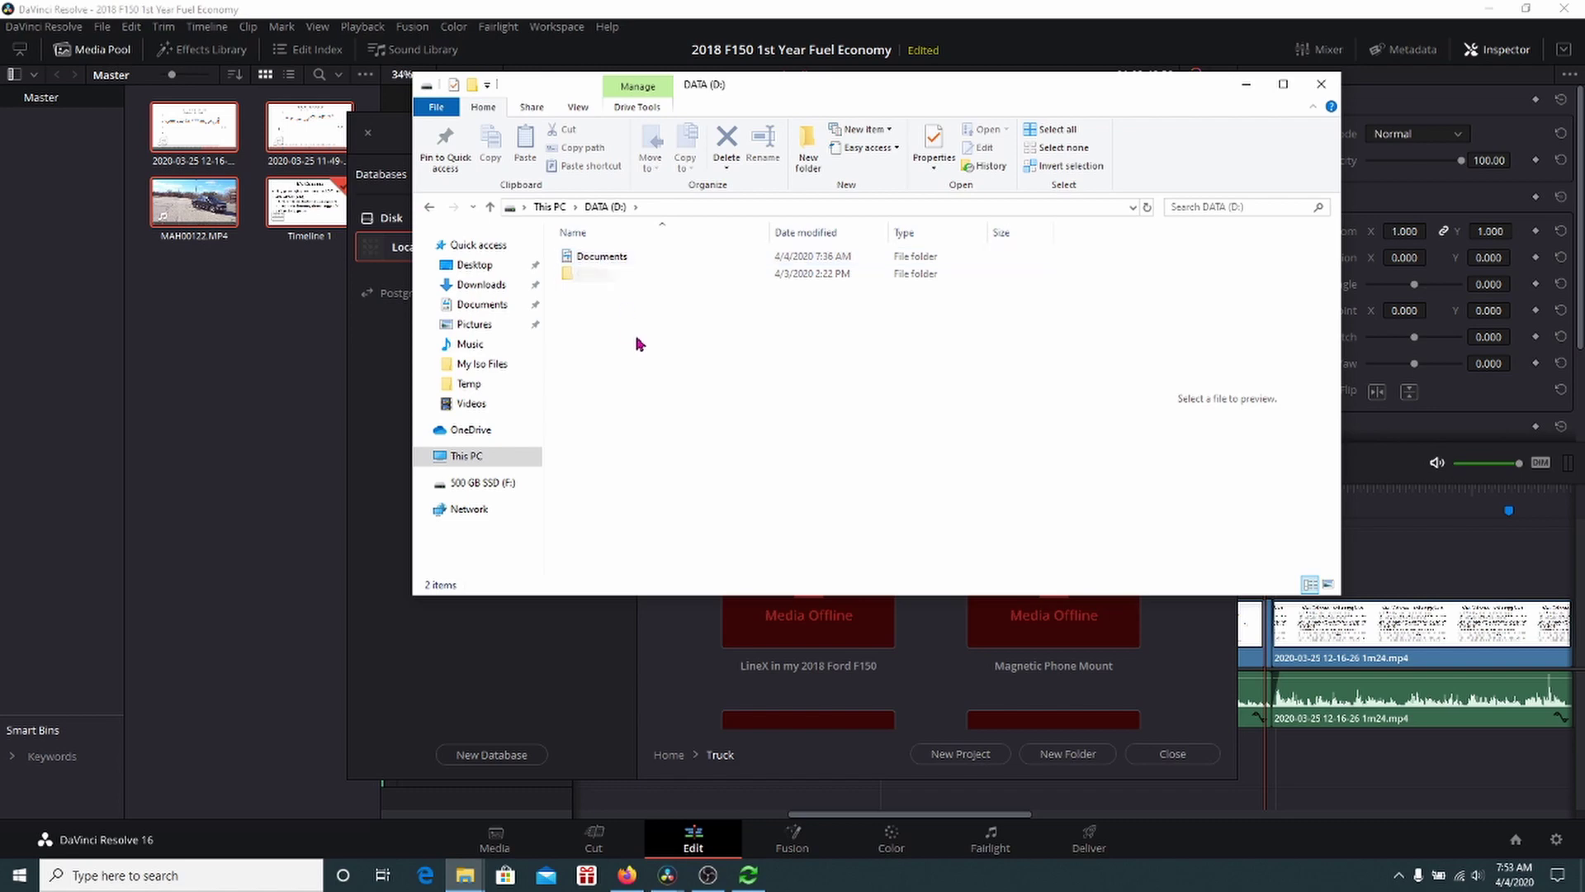
click(591, 260)
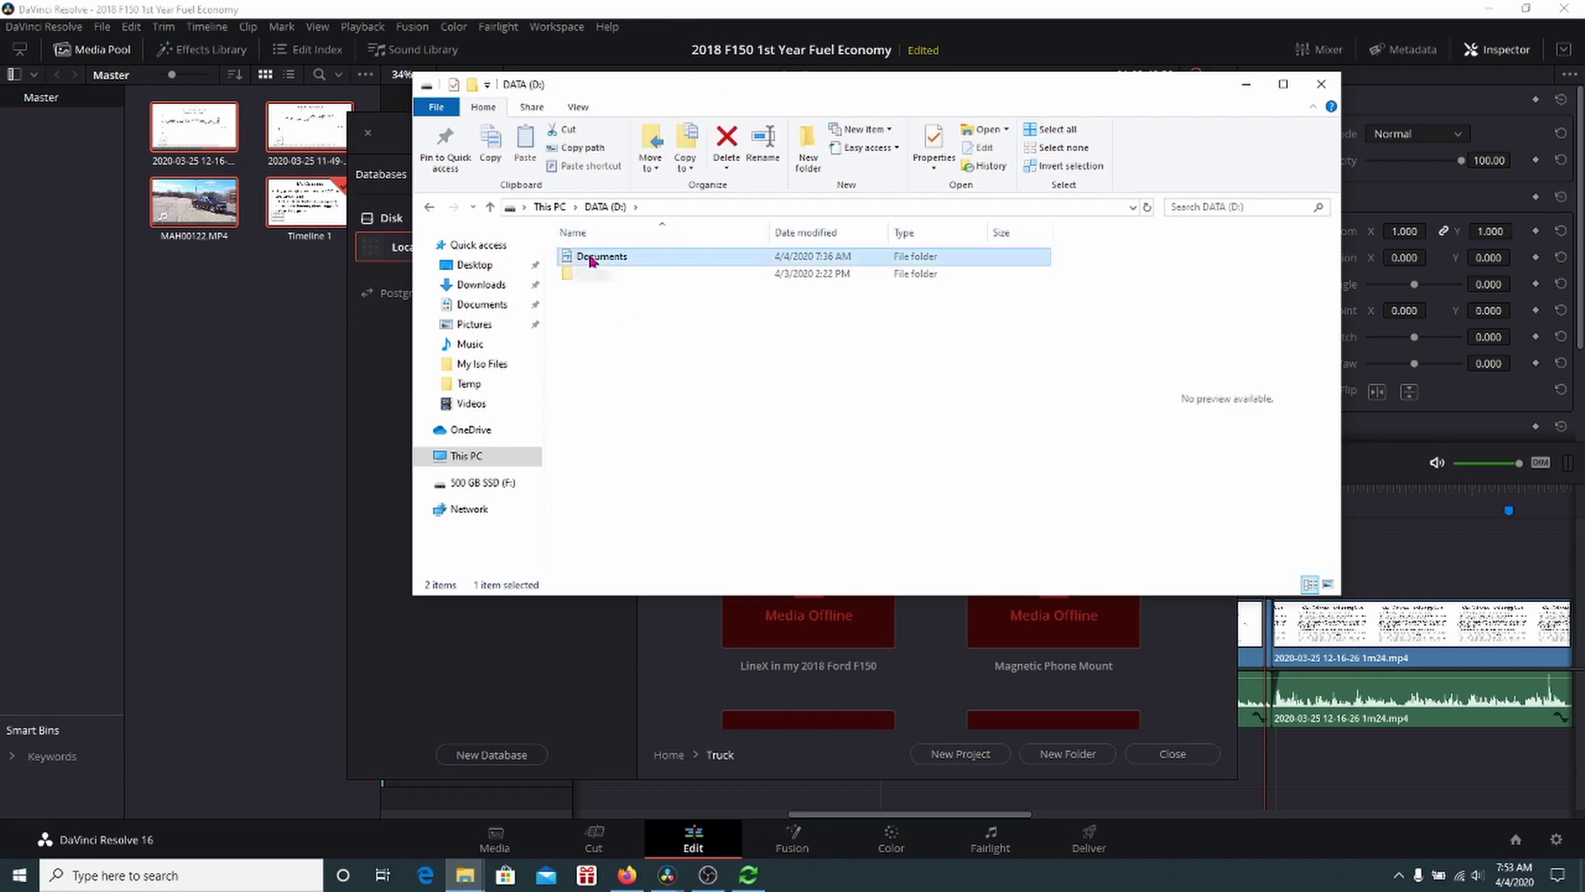
click(1321, 87)
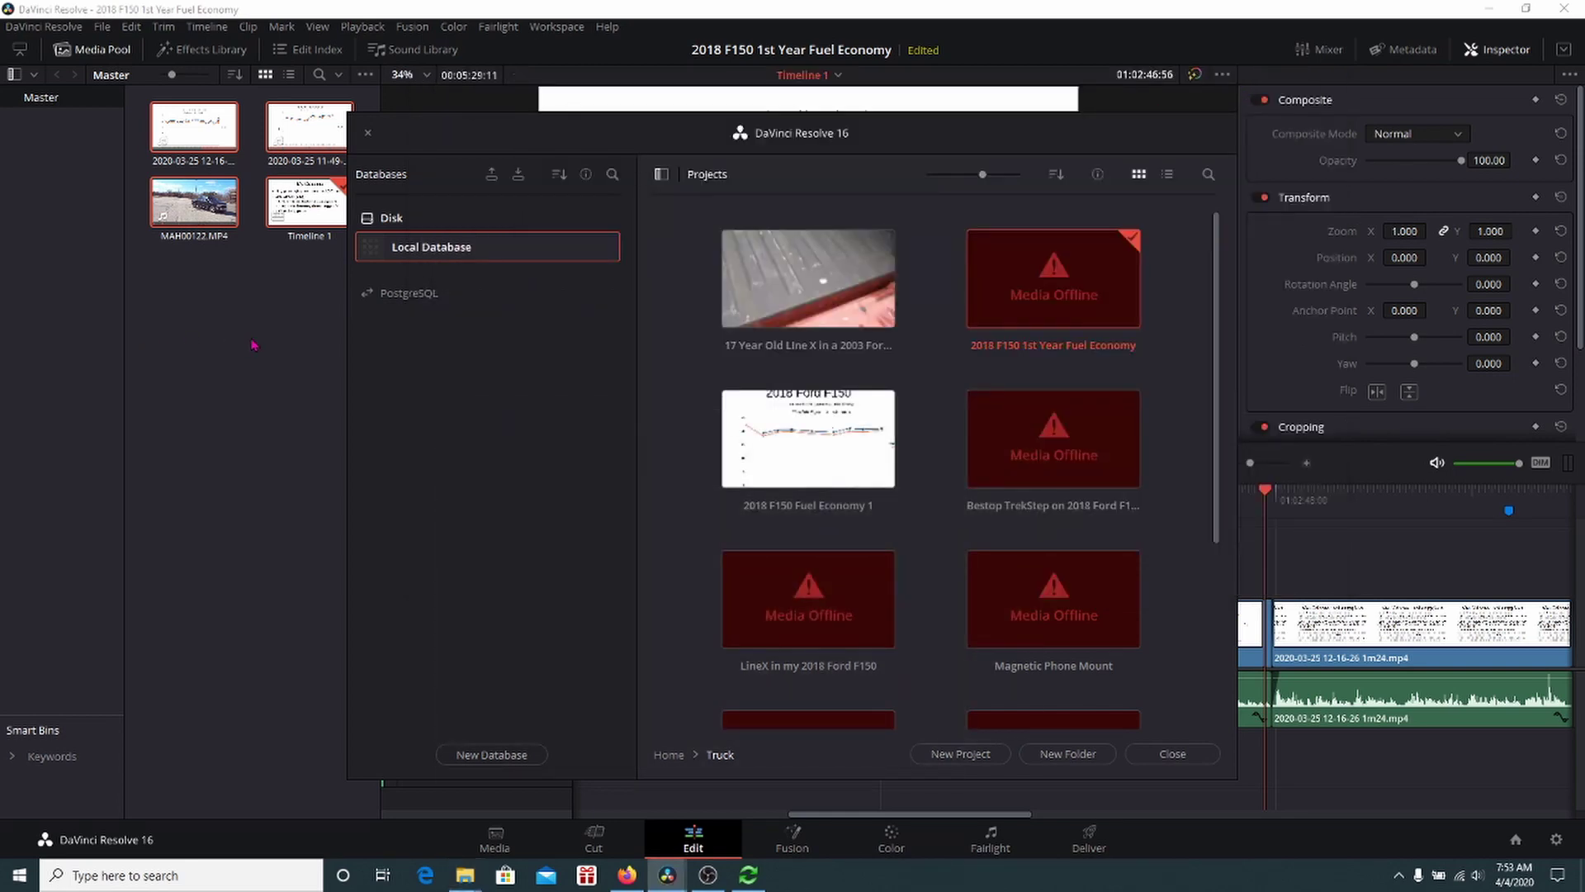
Start relinking the selected media pool clips, browse to the Documents folder on DATA (D:) as the source folder, and cancel
click(1172, 754)
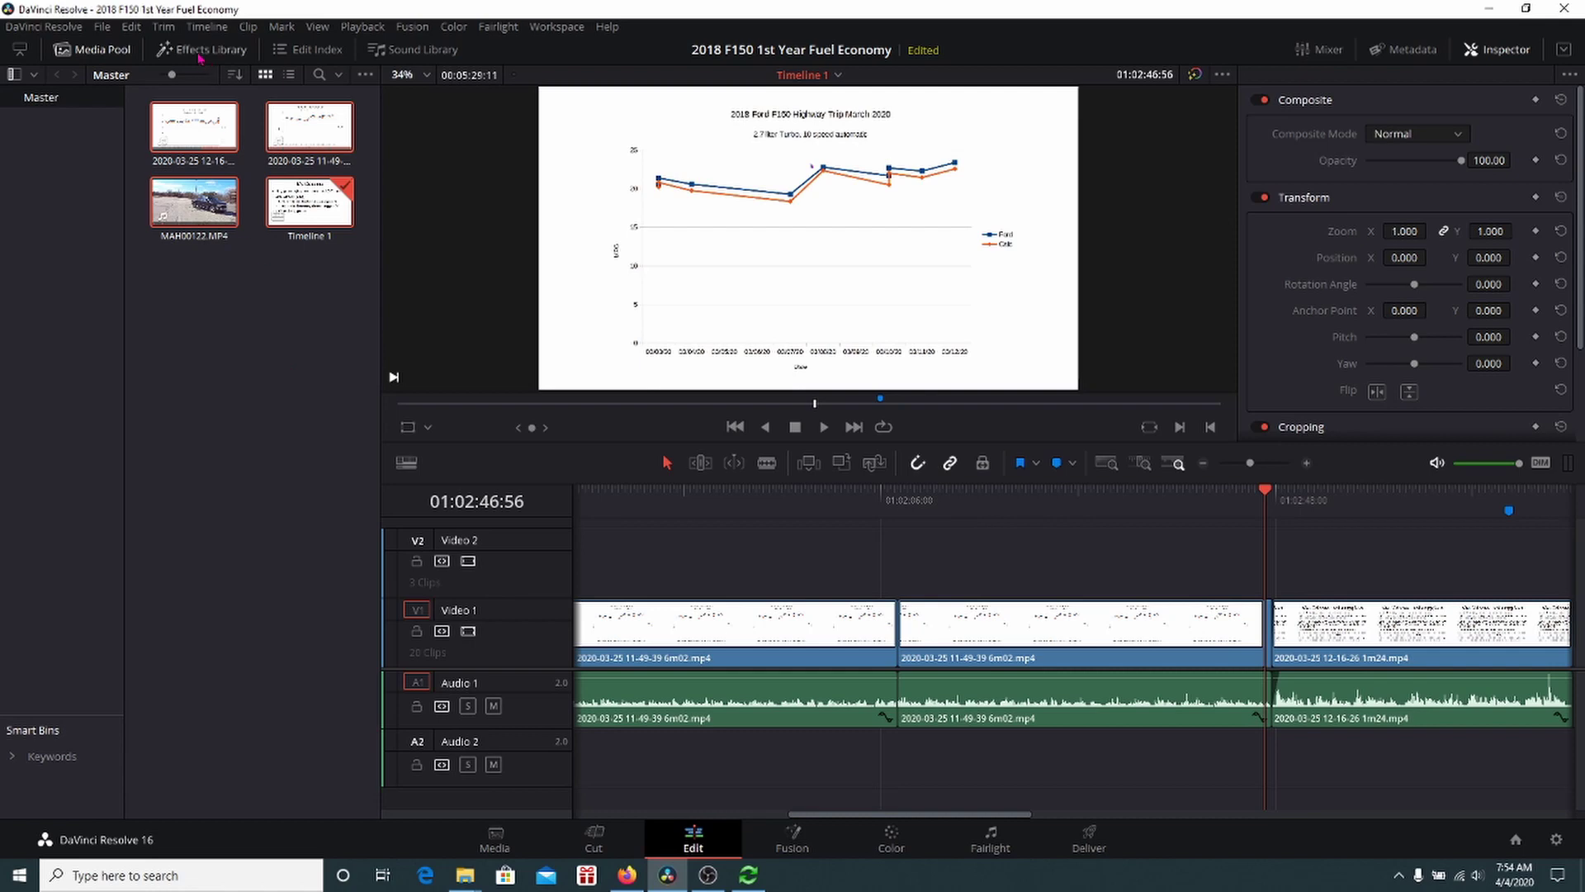
click(116, 52)
click(115, 52)
right_click(204, 209)
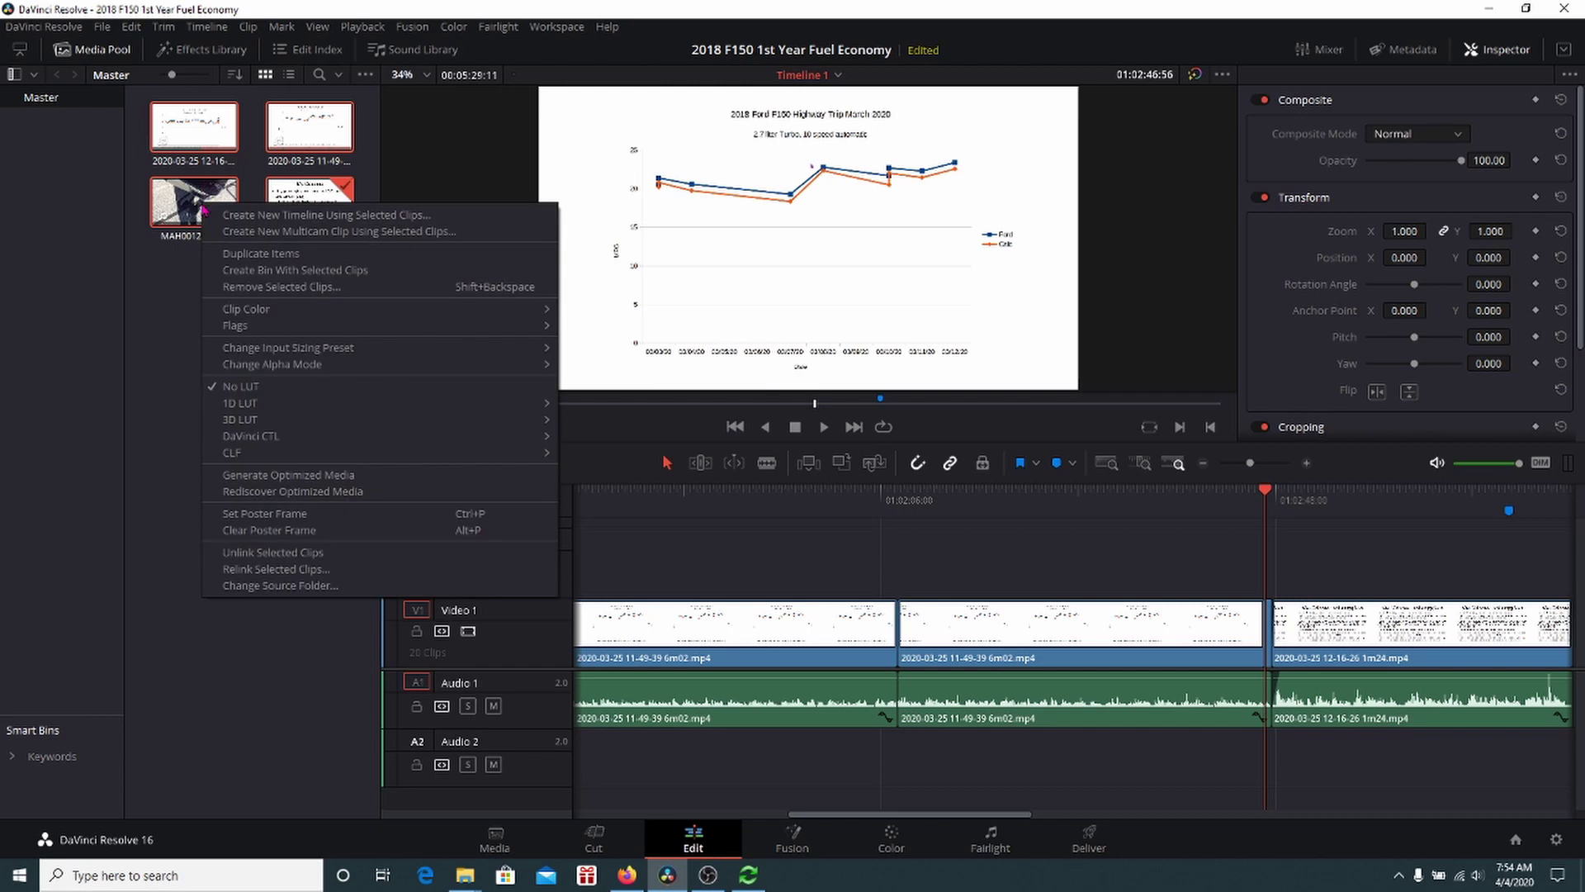
click(305, 576)
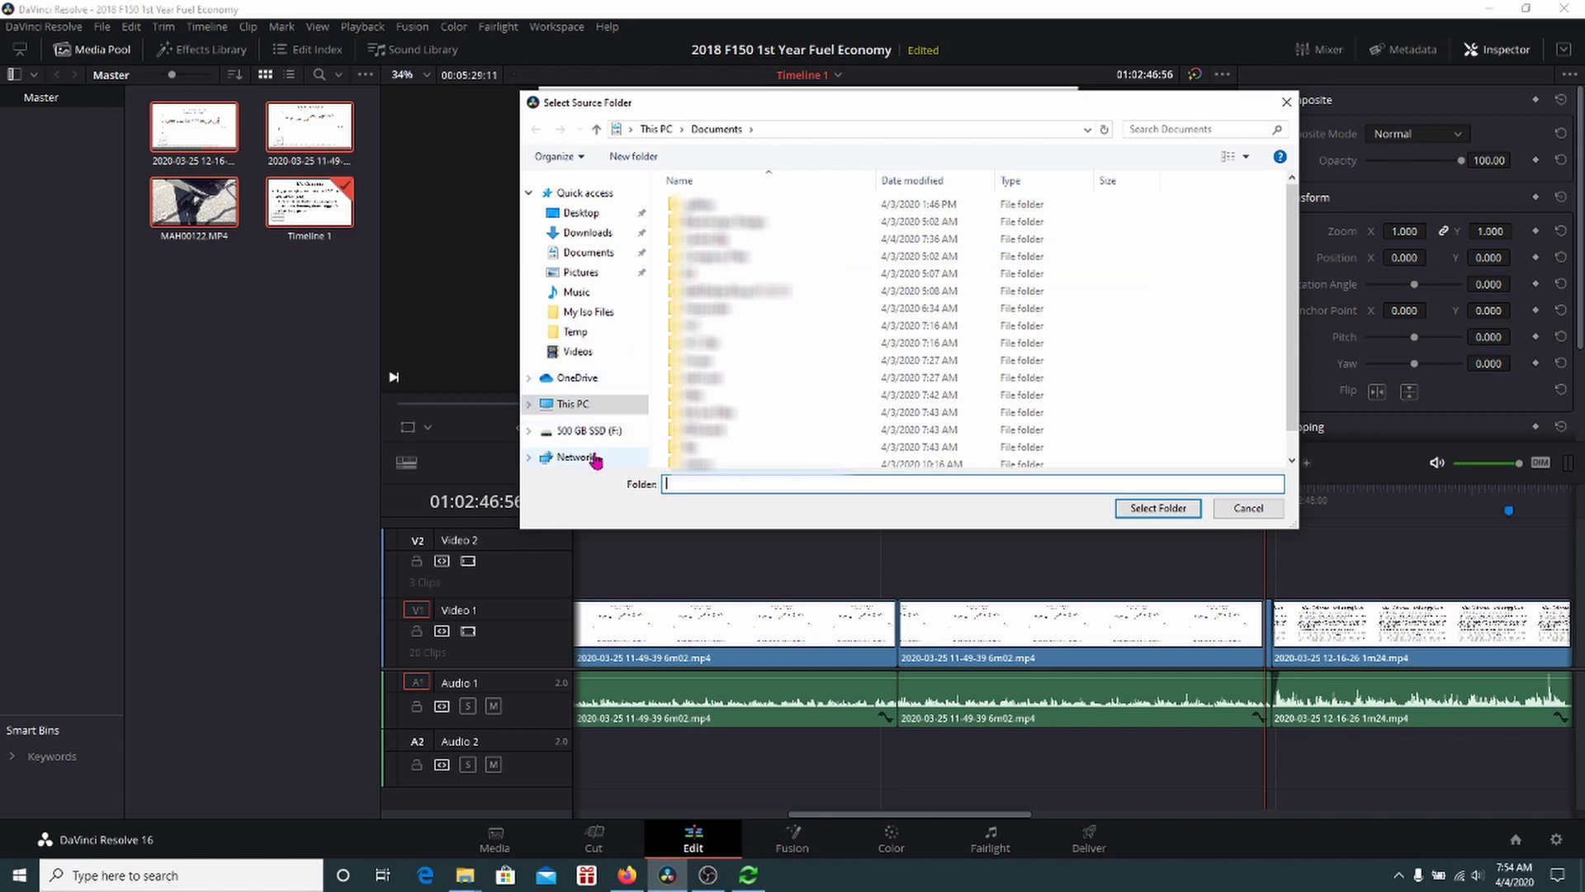
click(588, 405)
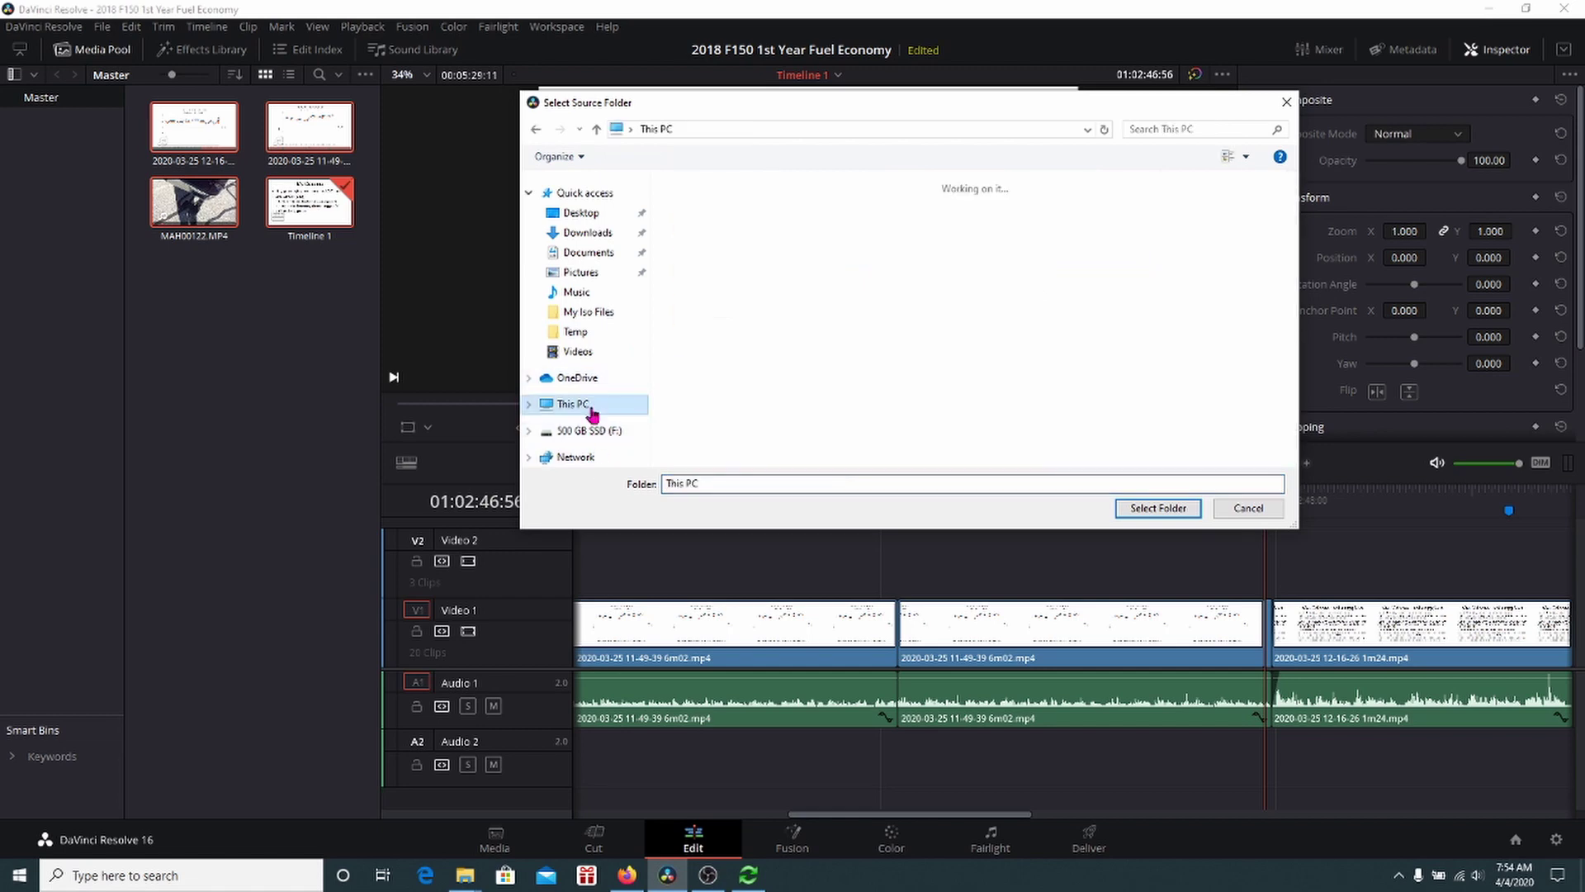
double_click(991, 385)
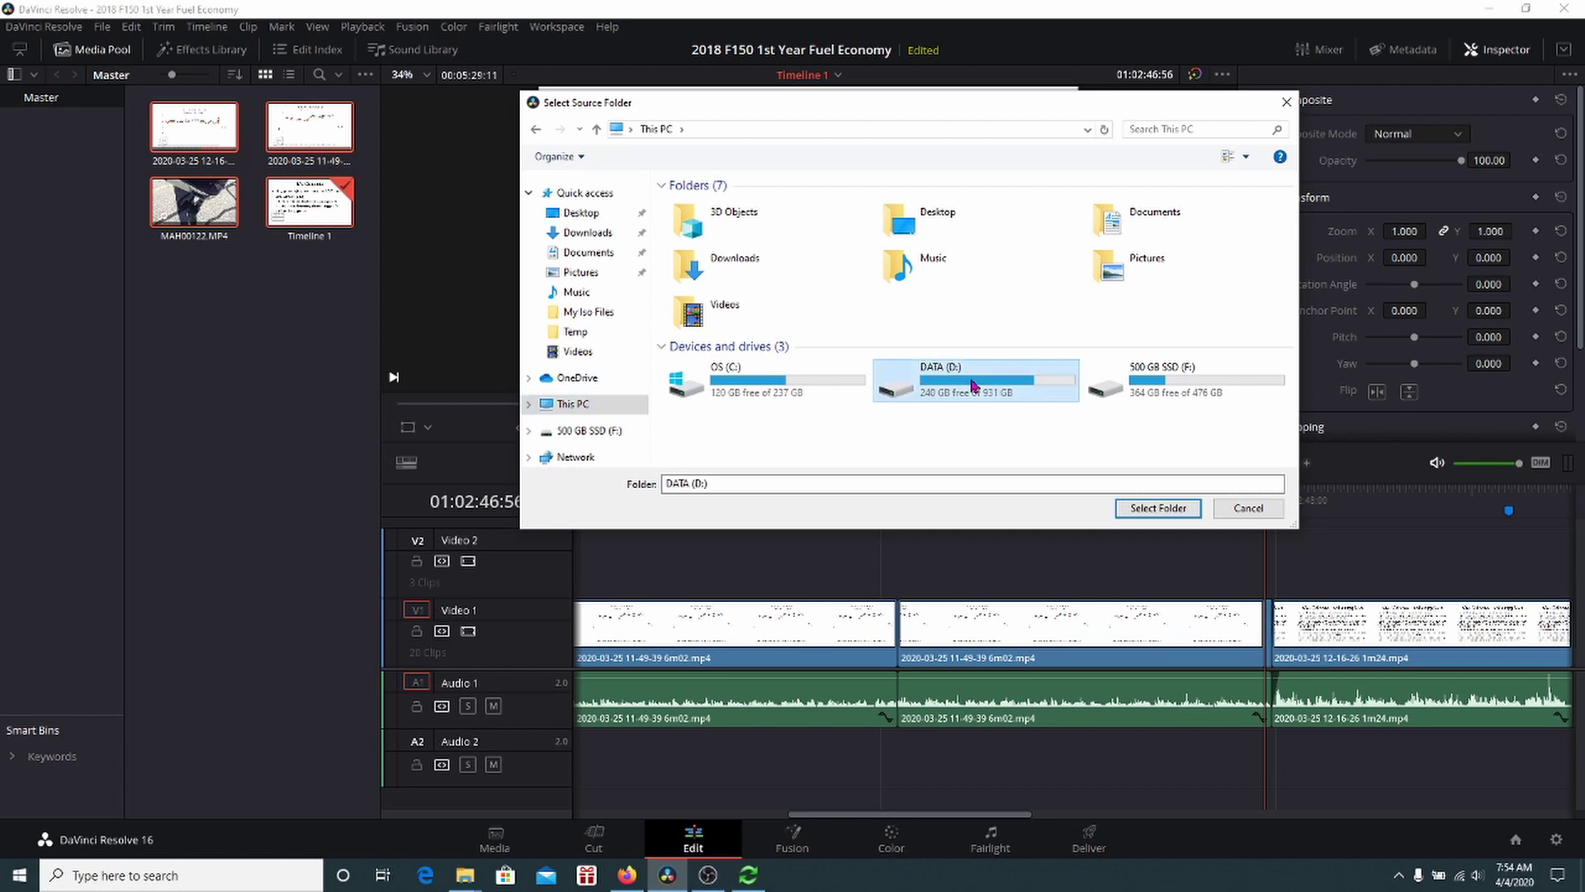
click(722, 208)
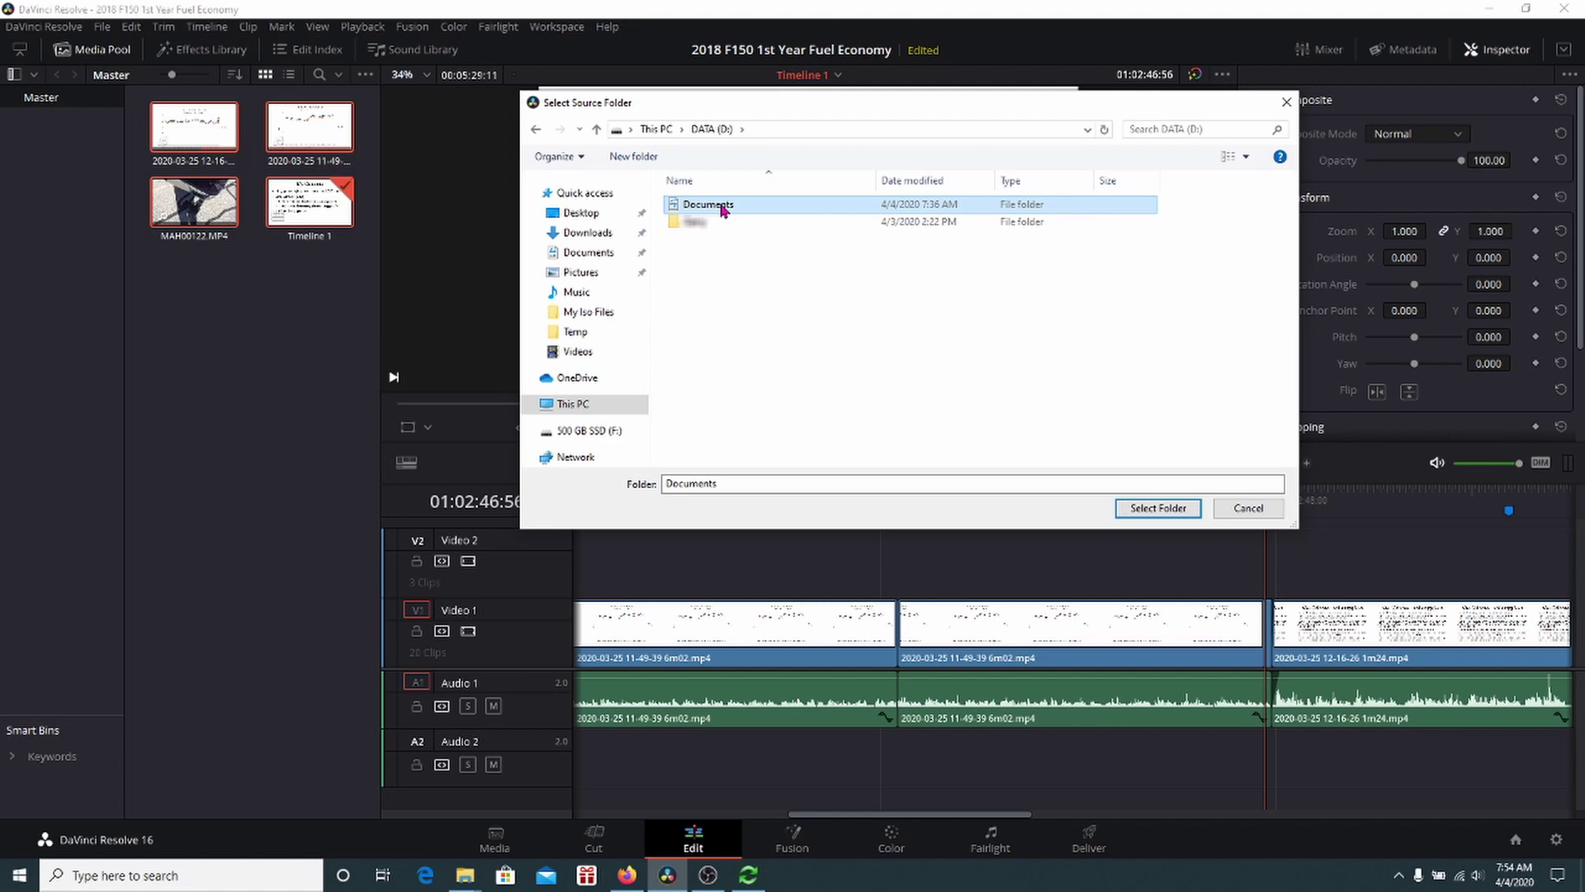
double_click(722, 208)
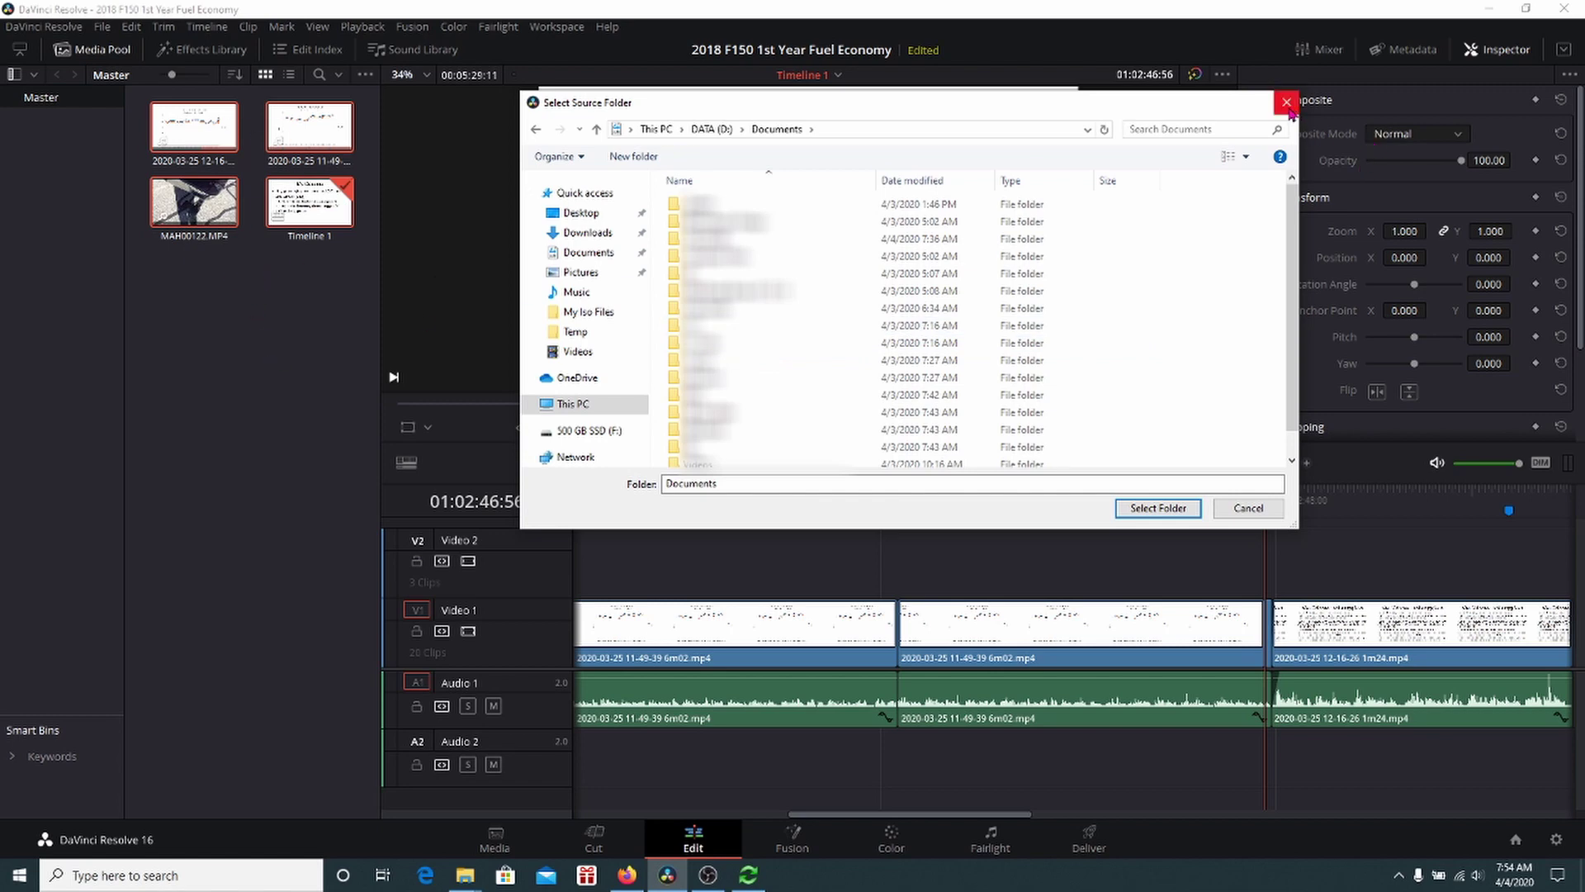
click(1244, 513)
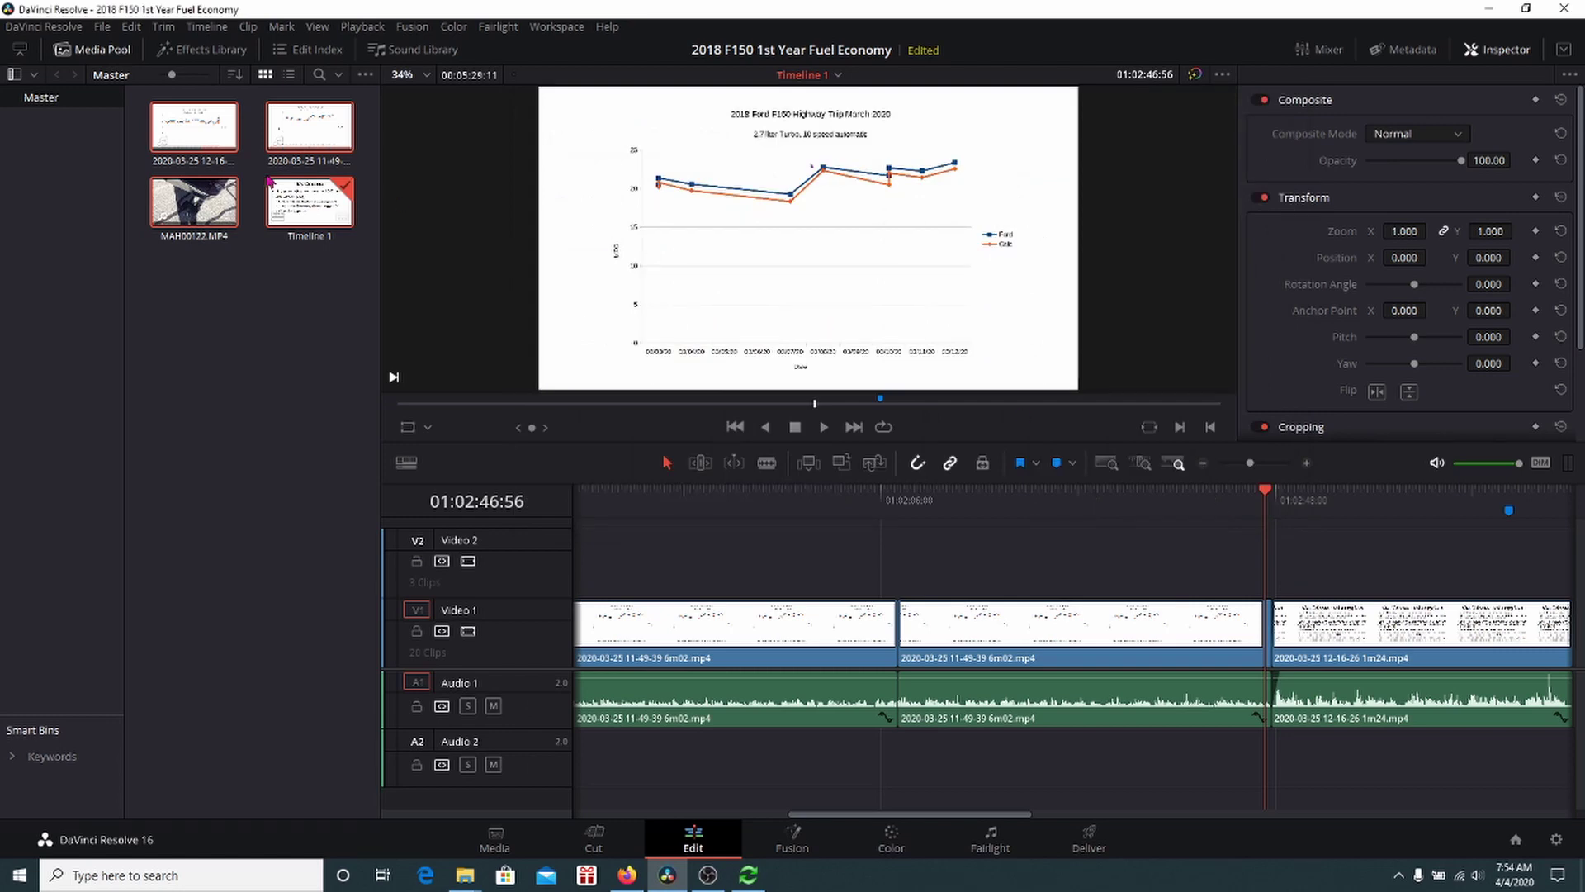
Look over the Truck folder in the project manager and return to the 2018 F150 1st Year Fuel Economy project
click(1516, 838)
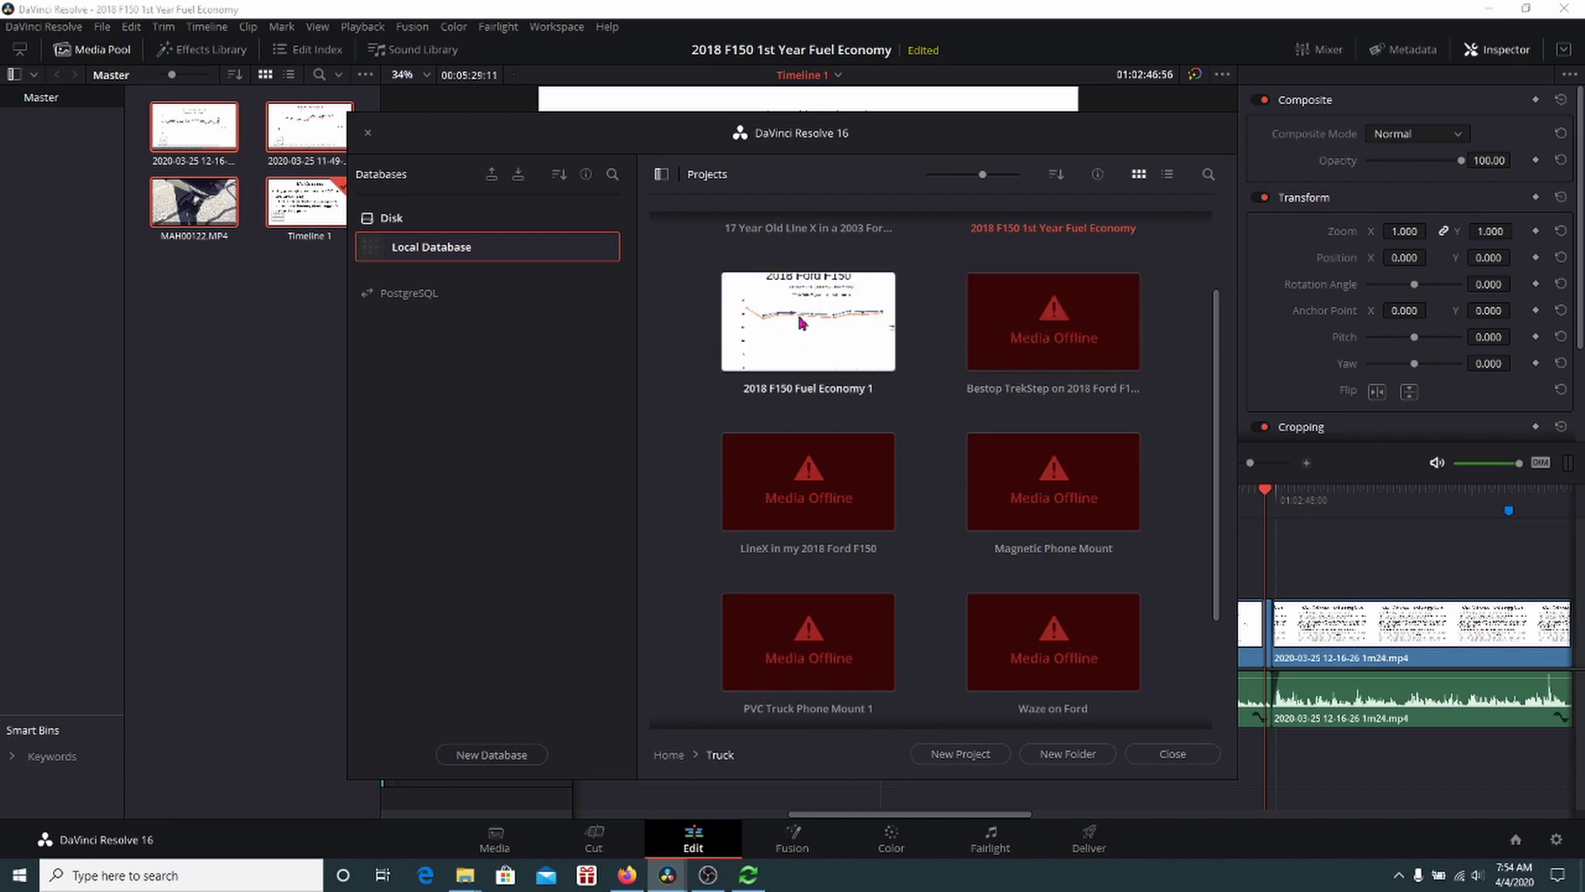
scroll(800, 322, up, 2)
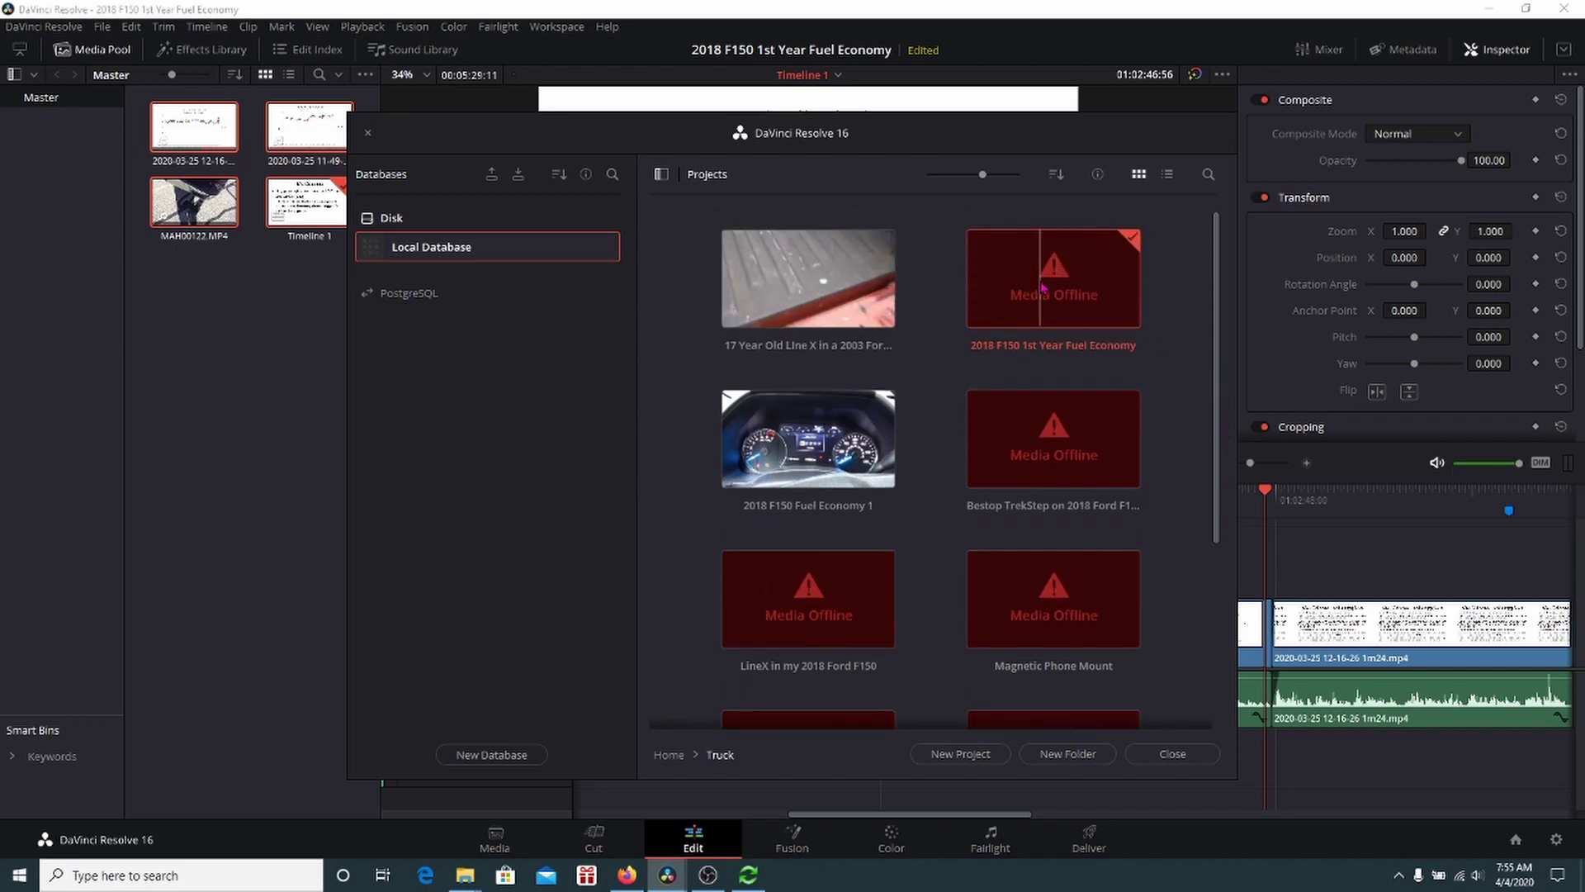
double_click(1043, 287)
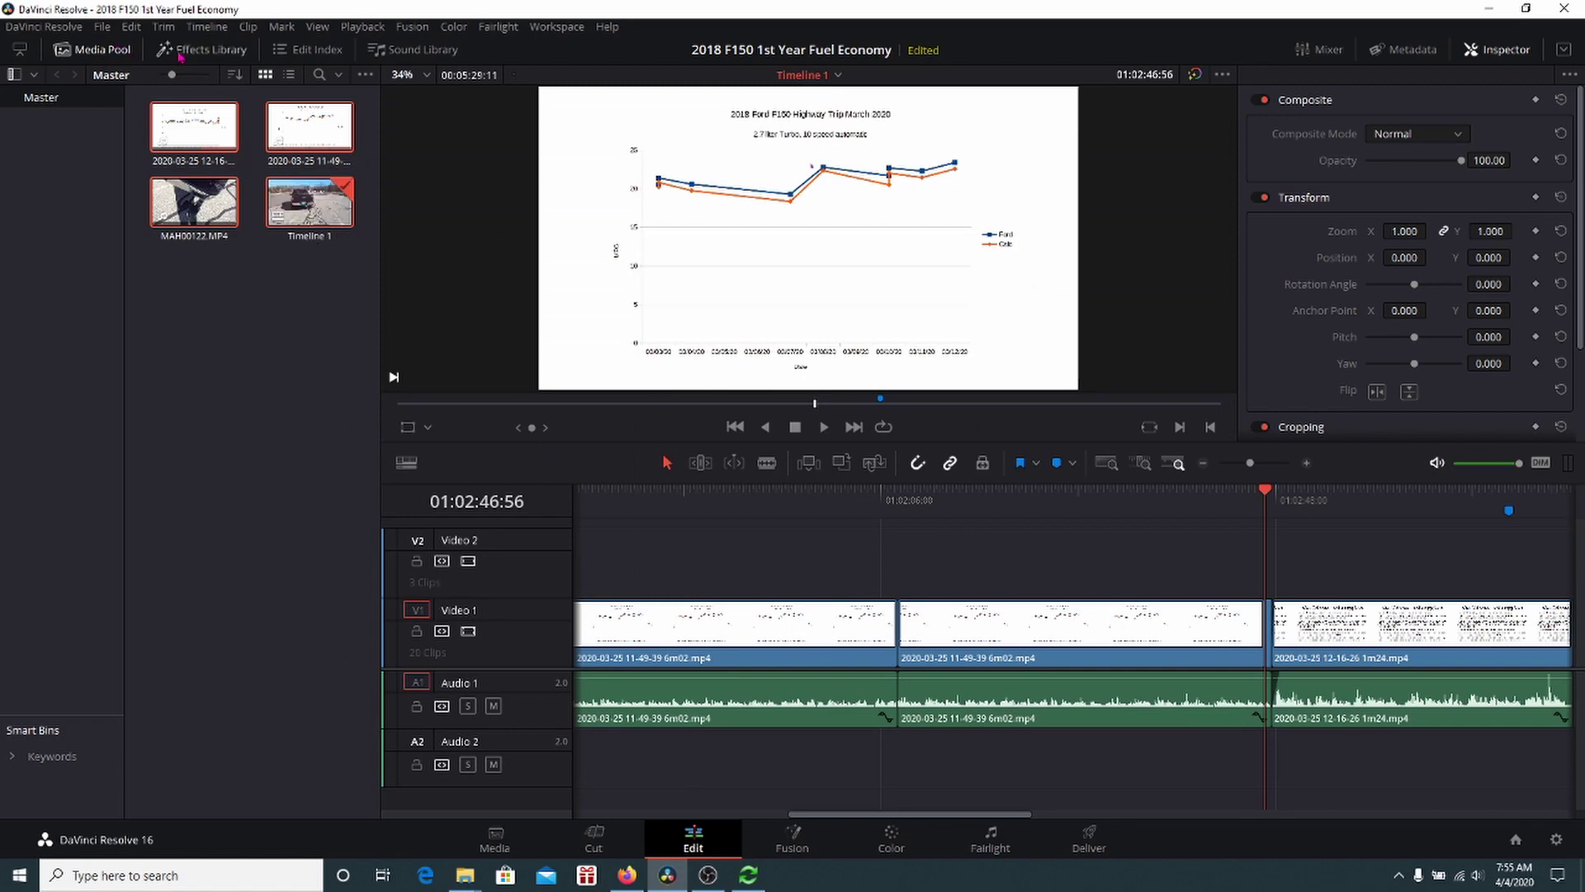
Hide the media pool on the Edit page, and update all clip thumbnails of Timeline 1 on the Color page, starting from clip 09
click(118, 57)
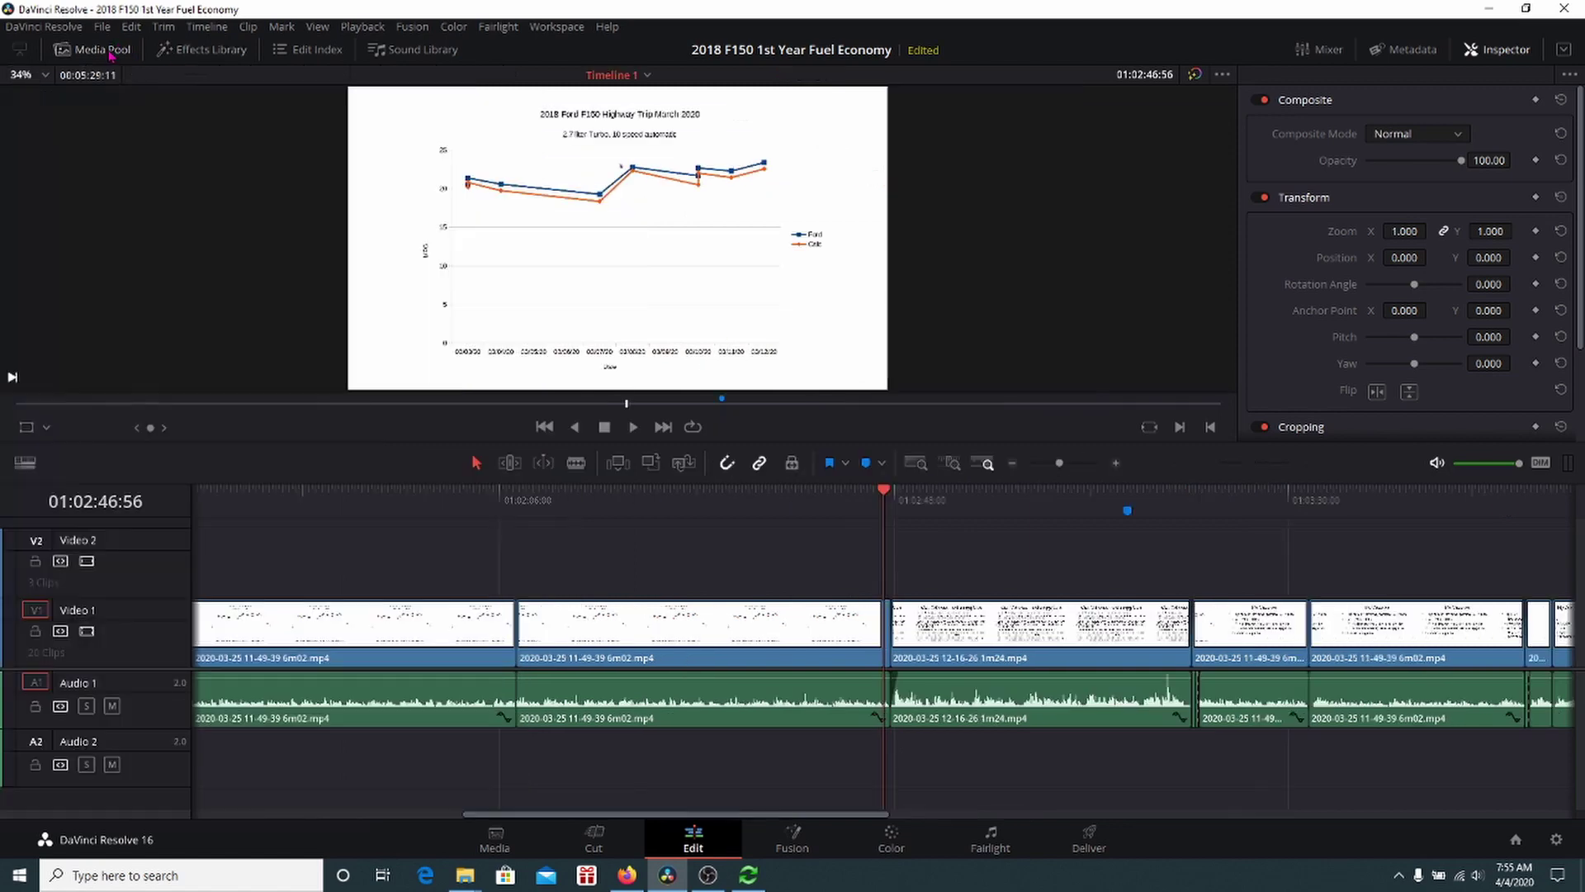
click(388, 508)
drag(387, 507, 877, 777)
click(891, 838)
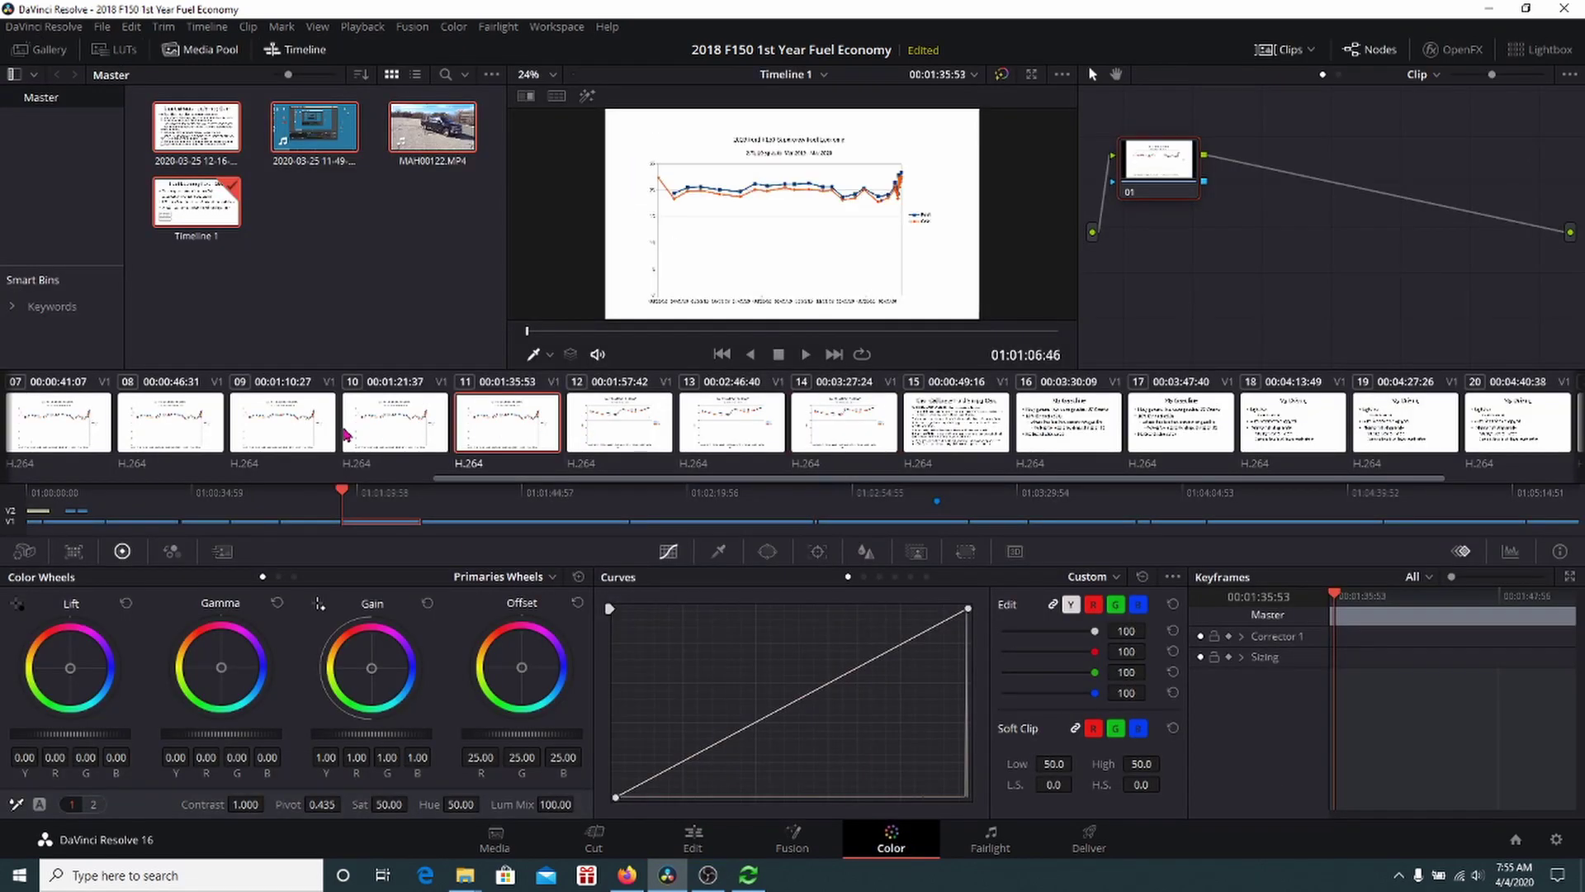
click(288, 422)
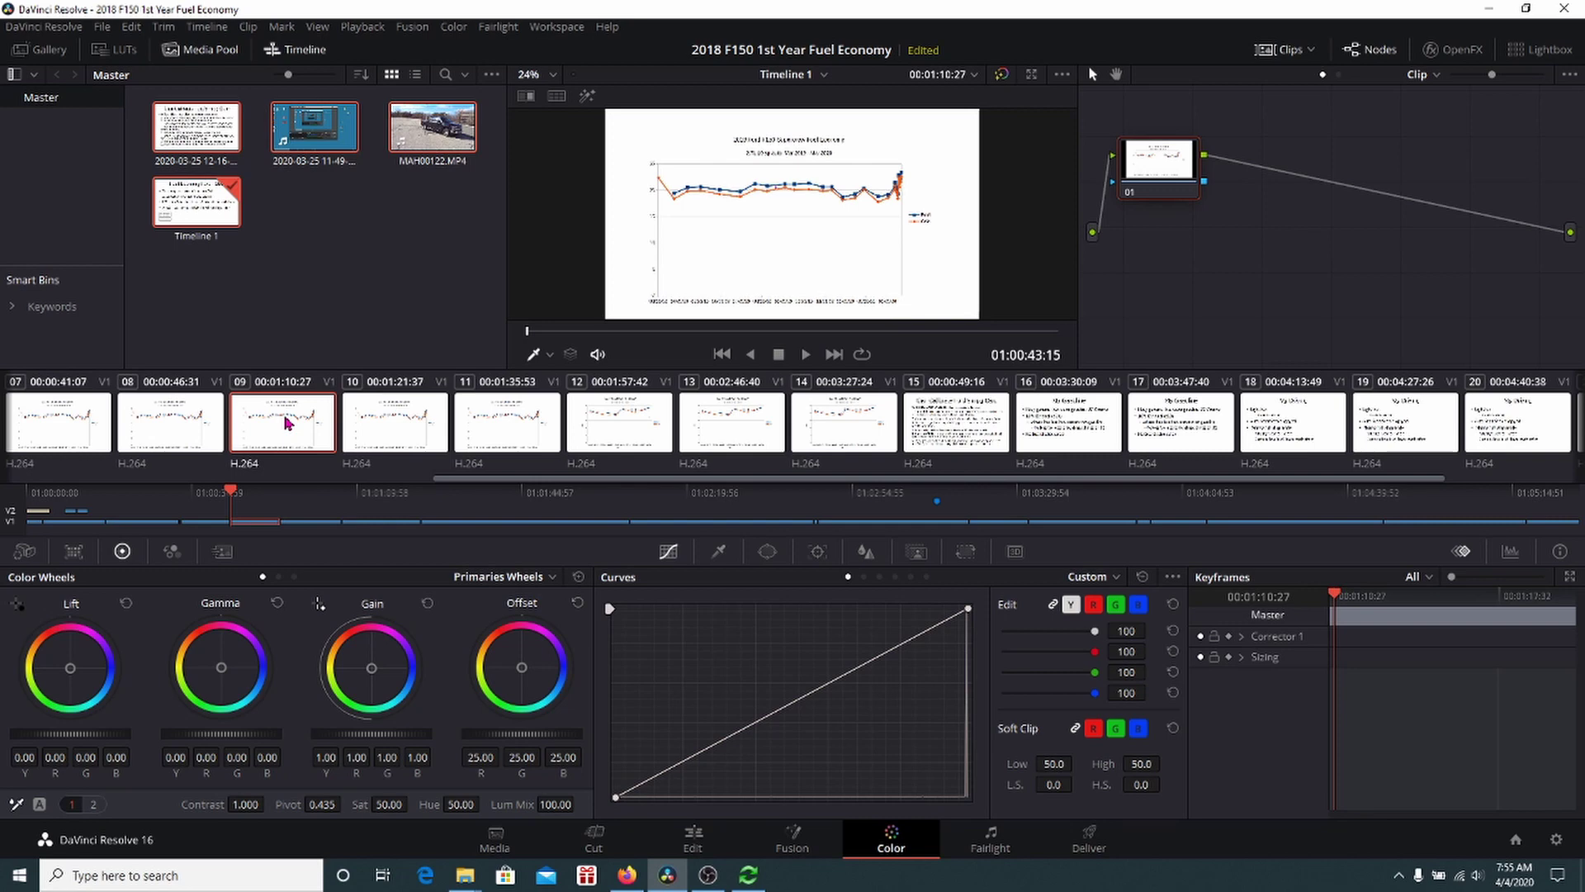
right_click(289, 423)
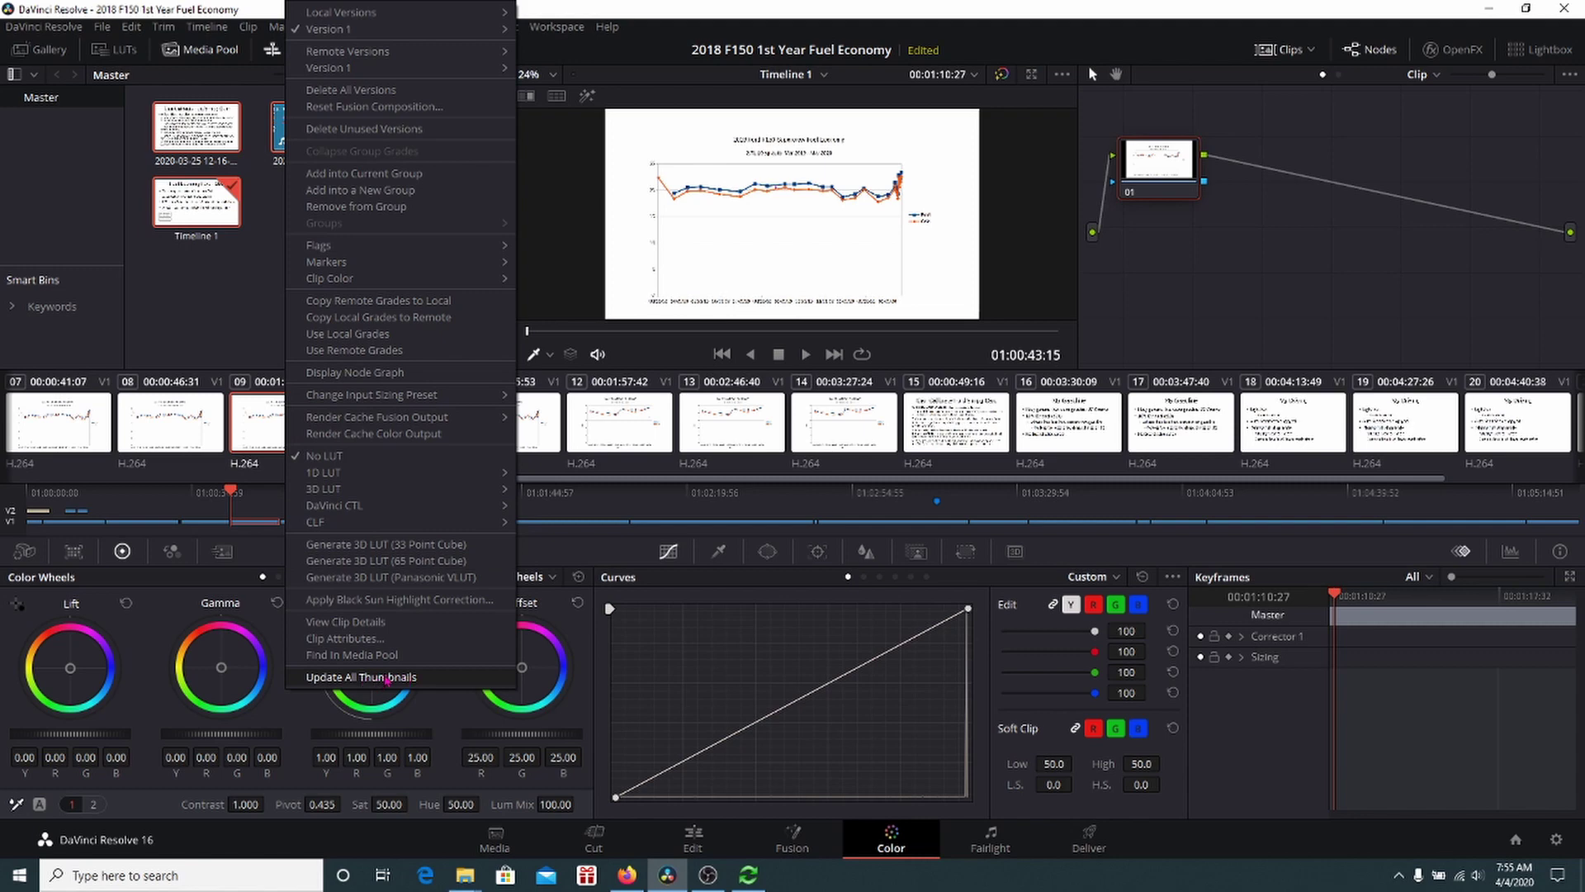
click(387, 679)
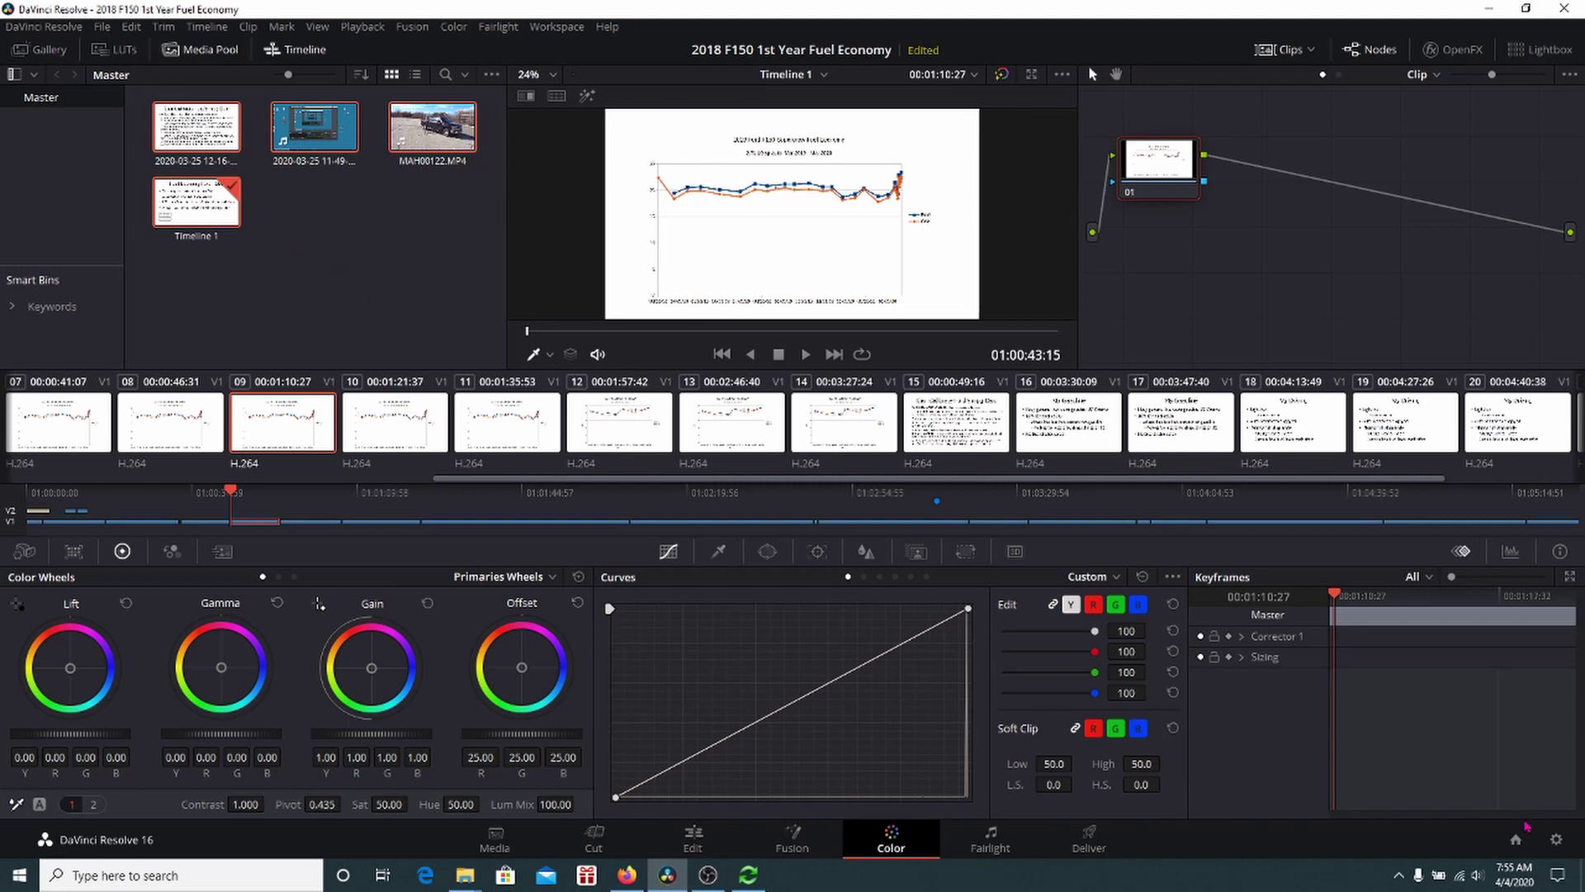
Check the project's thumbnail in the project manager, and review the Working Folders in its Master Settings without saving changes
click(1515, 839)
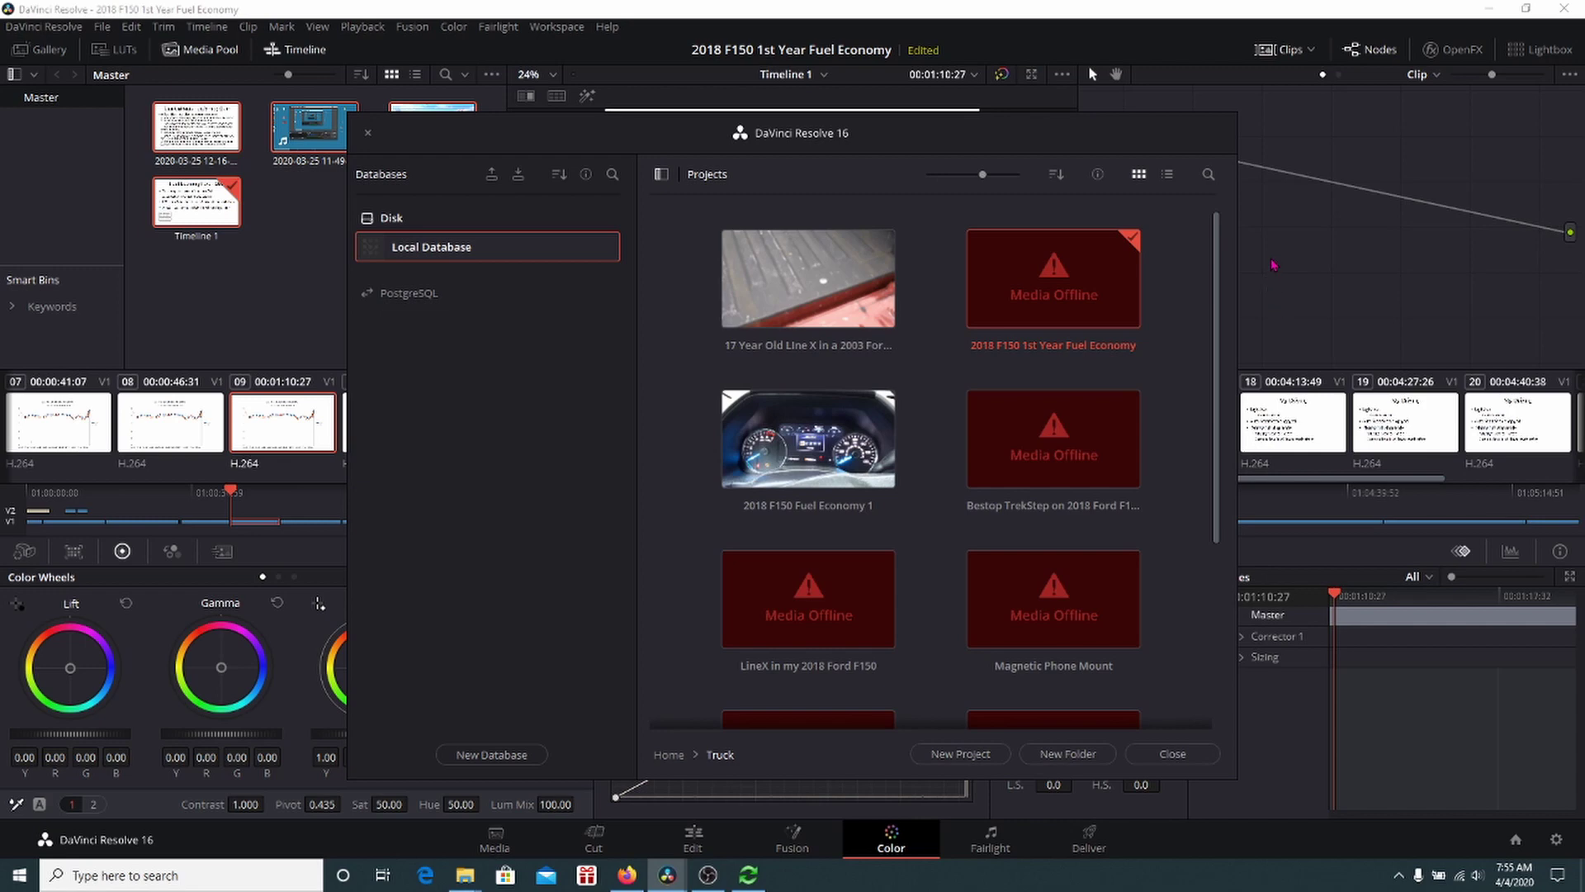
click(1199, 761)
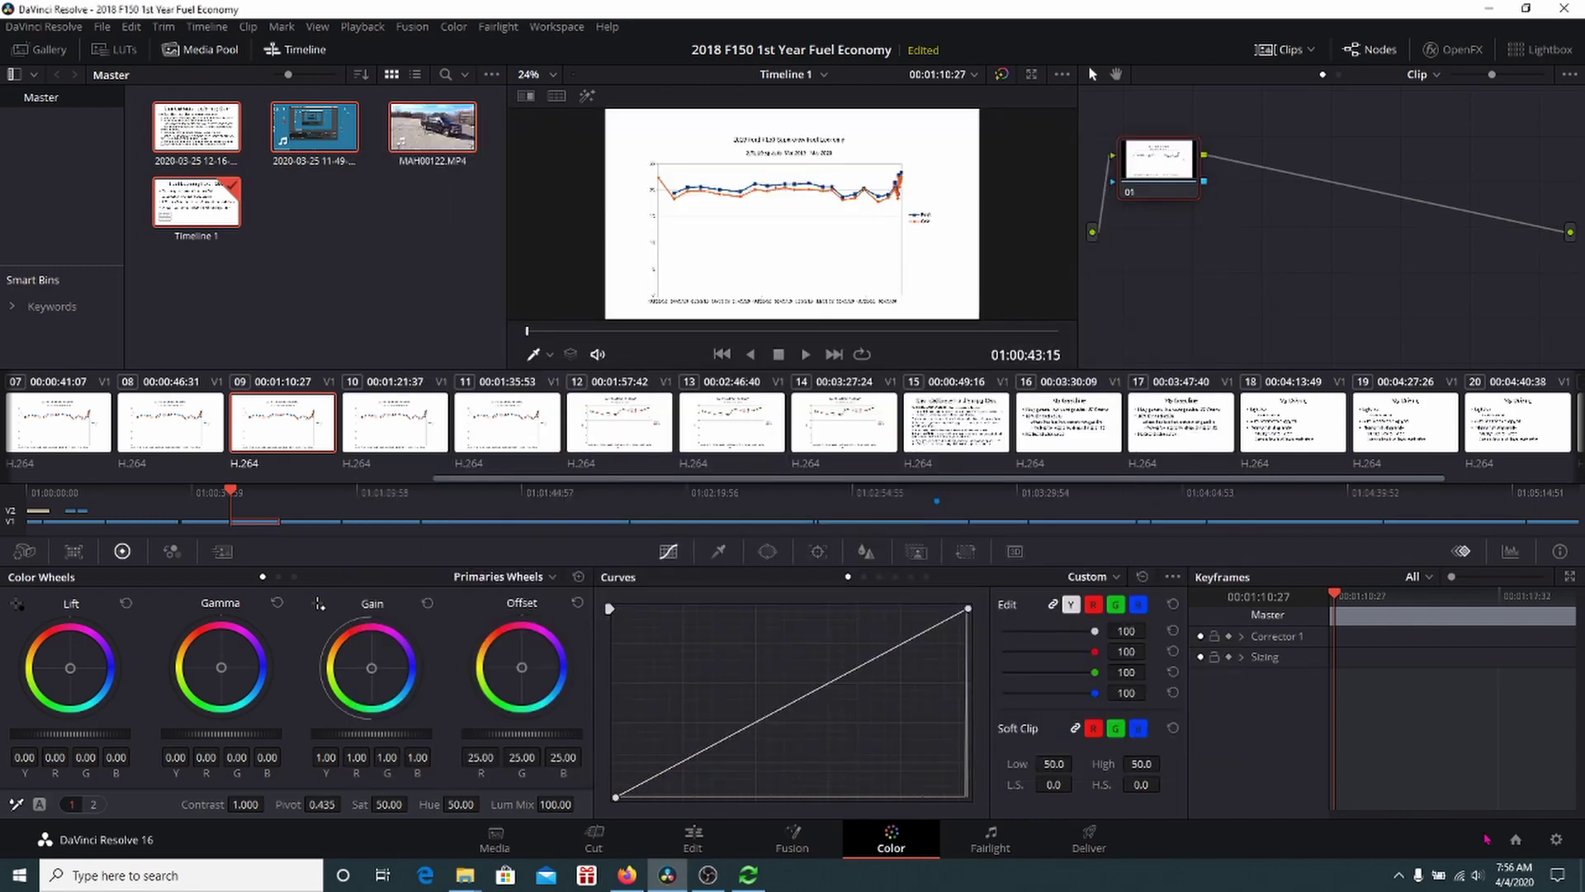
click(1557, 839)
scroll(1216, 586, down, 3)
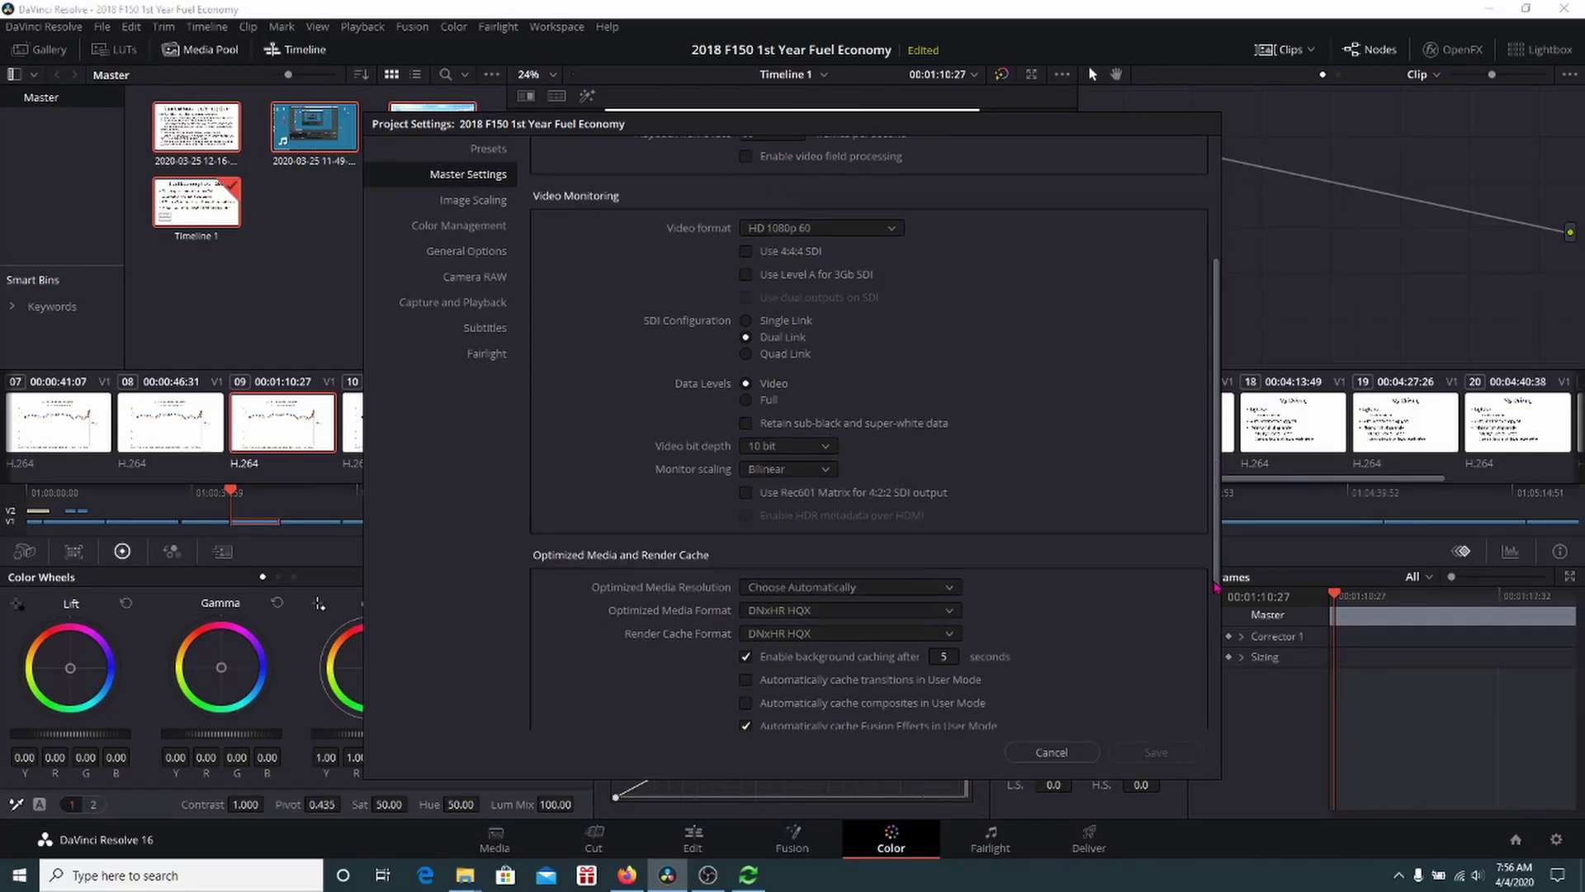
drag(1216, 586, 1226, 730)
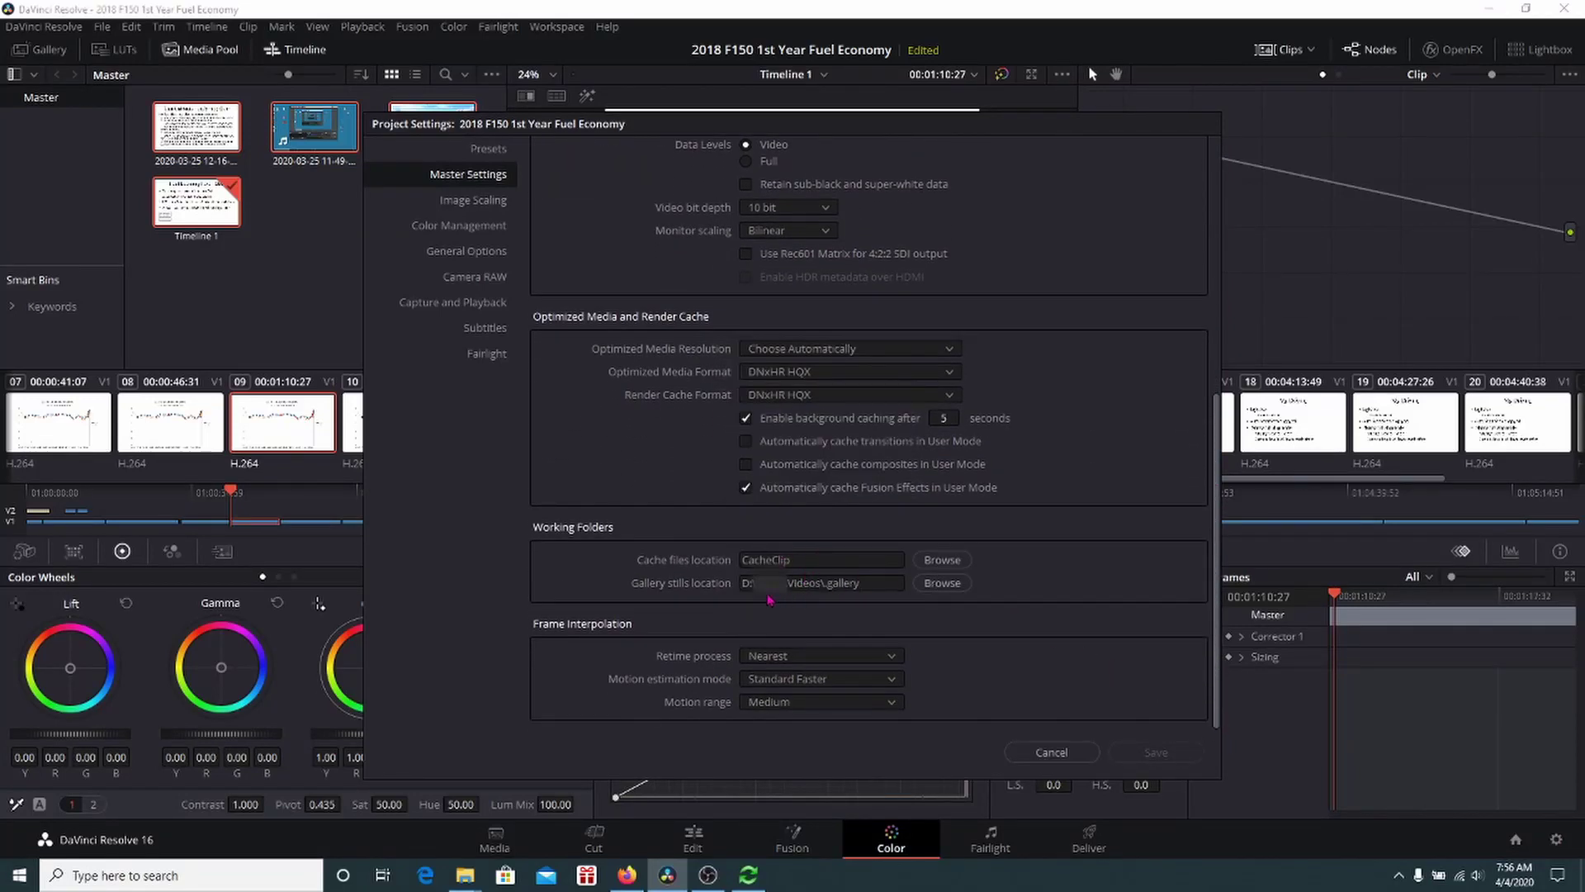
click(1069, 753)
Update the thumbnails of the 2018 F150 1st Year Fuel Economy project, and check the options offered for LineX in my 2018 Ford F150
click(1516, 840)
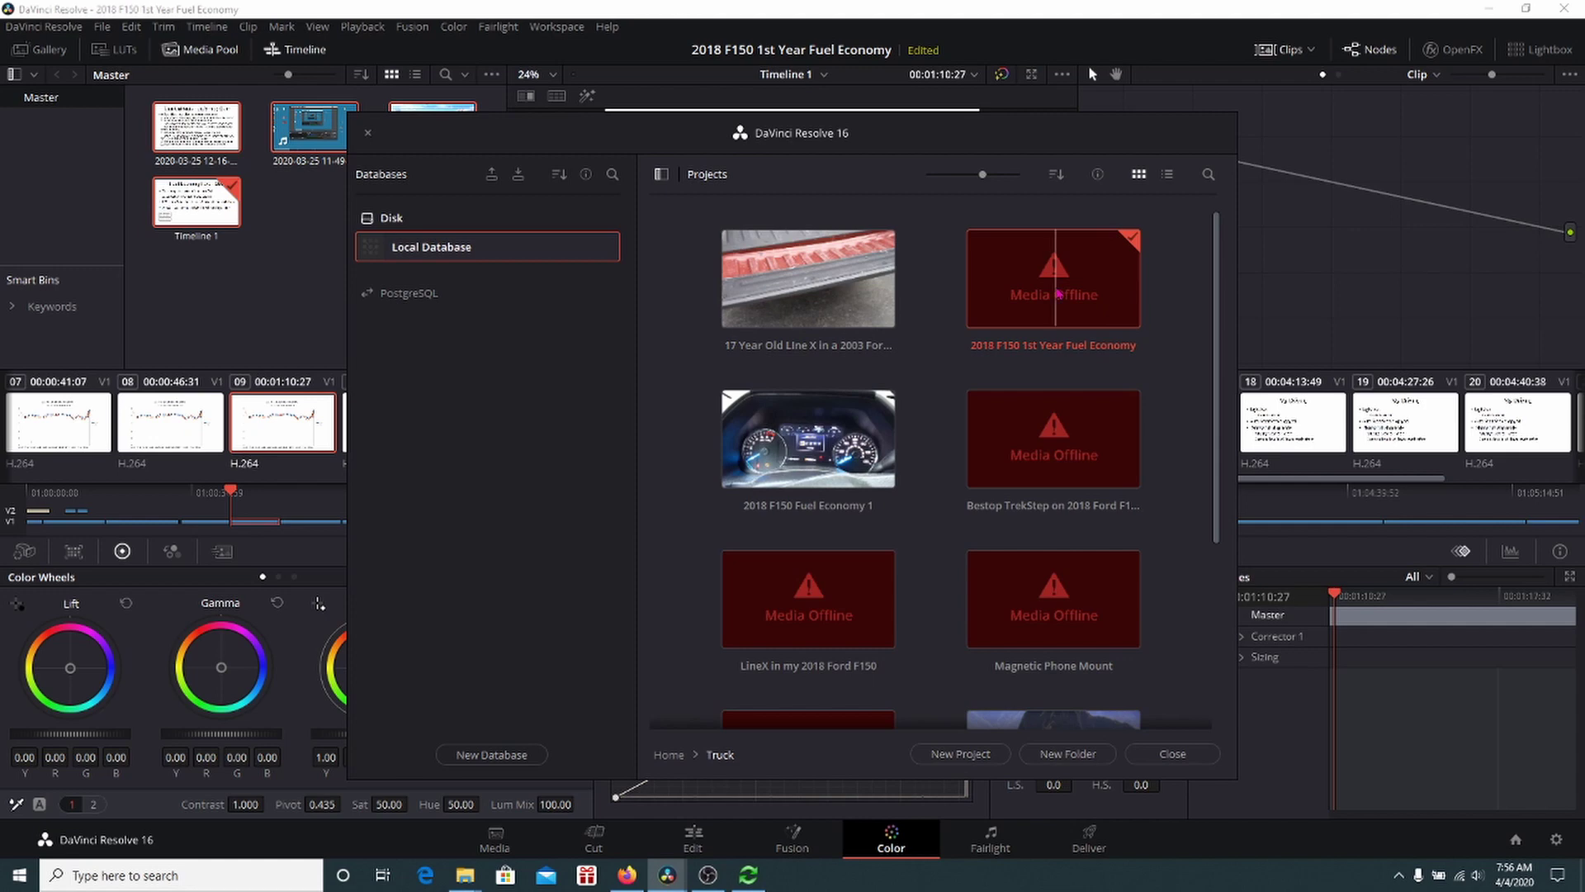
right_click(1058, 292)
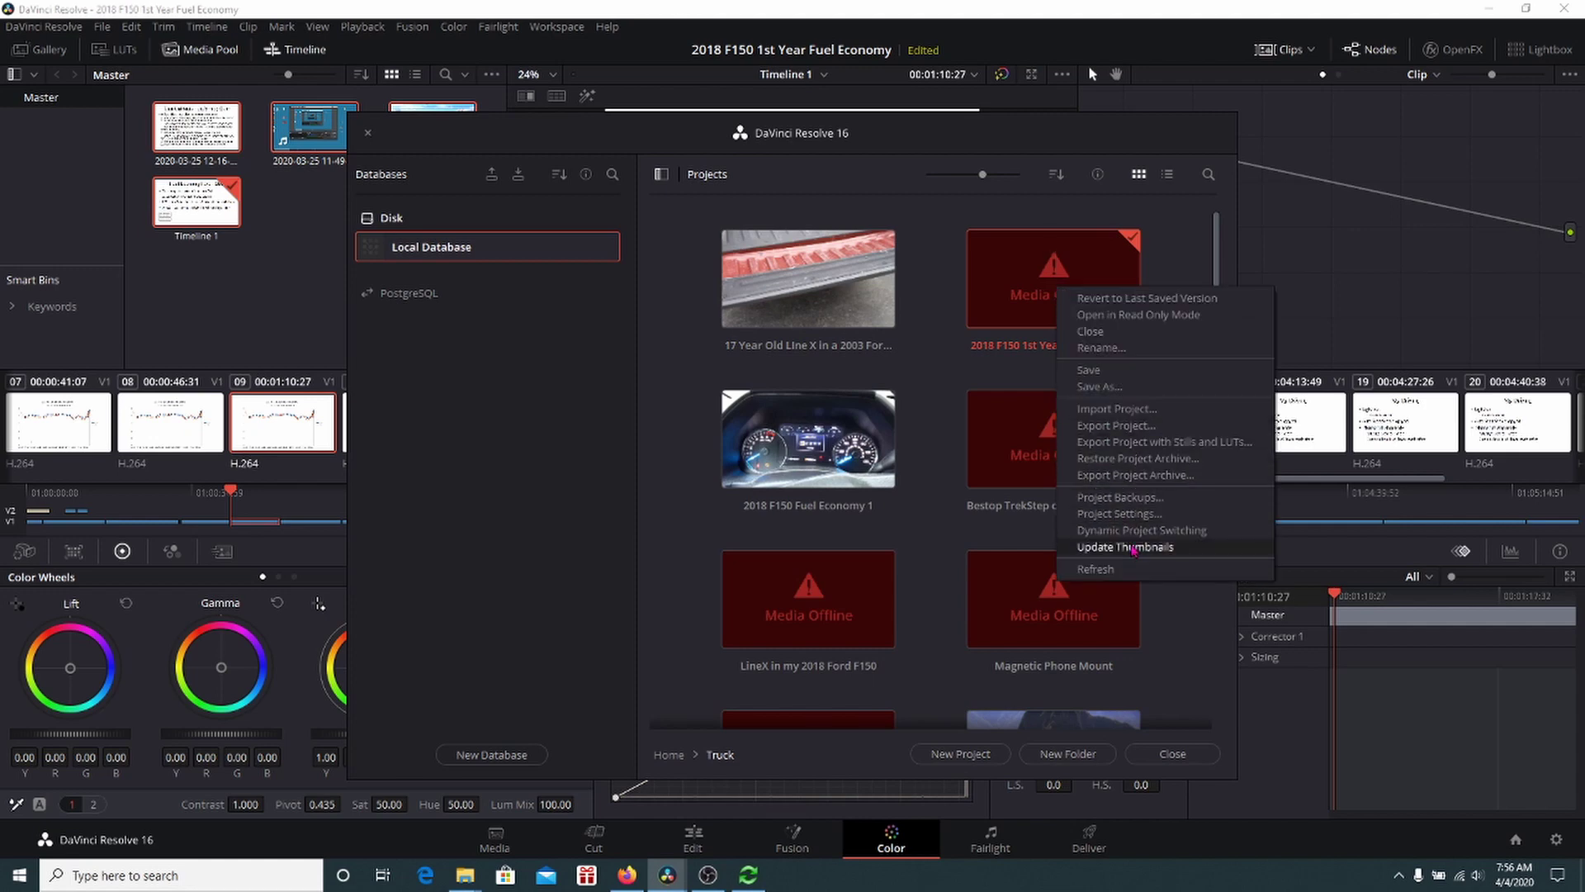
click(1138, 548)
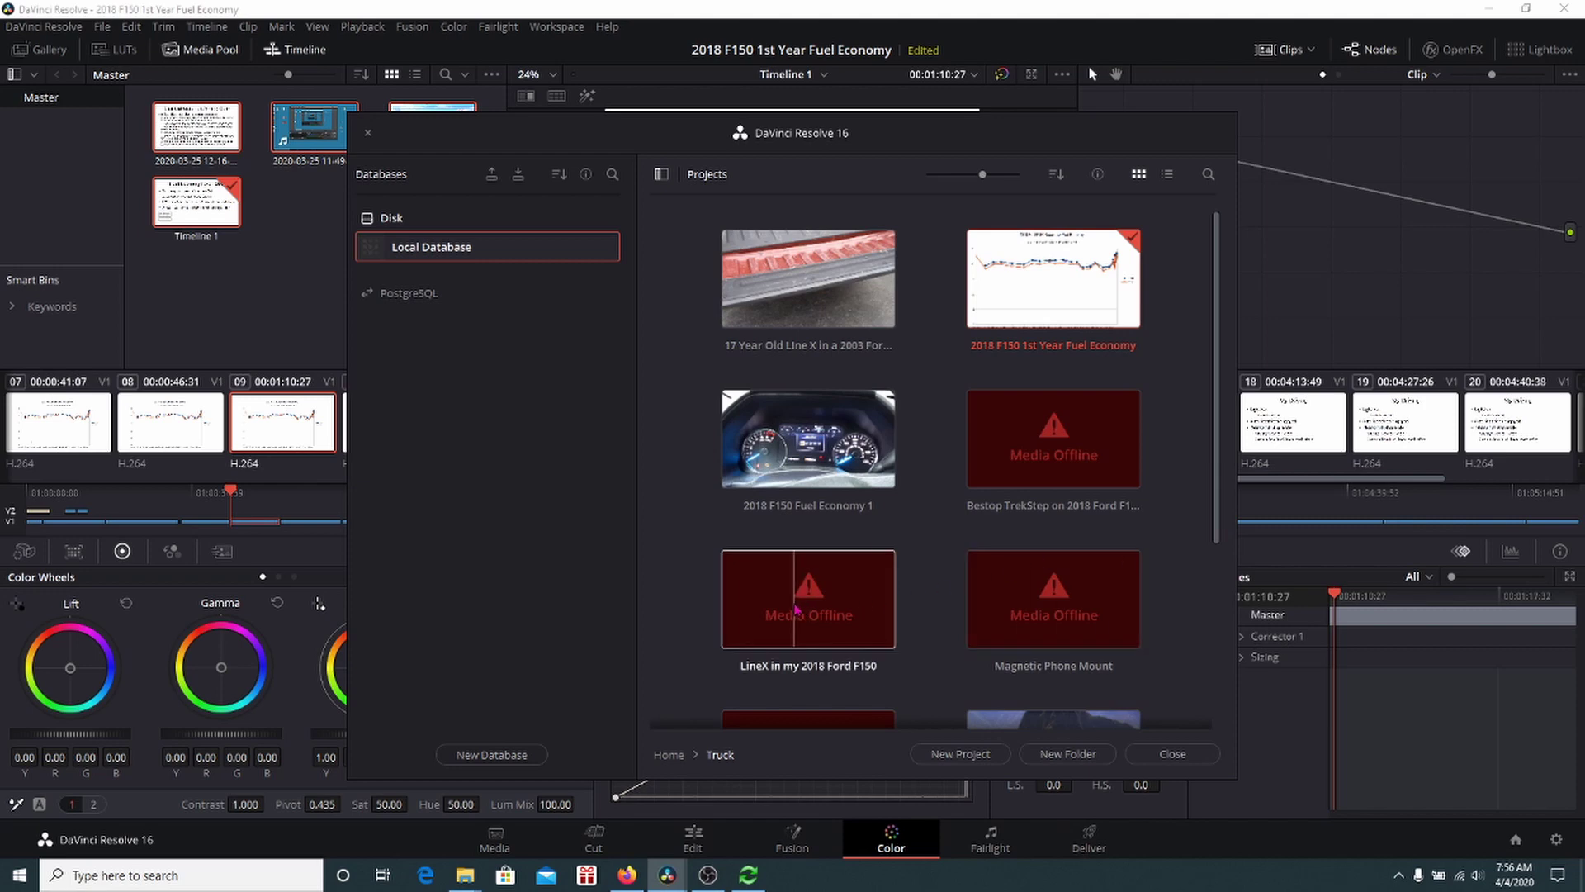
right_click(795, 610)
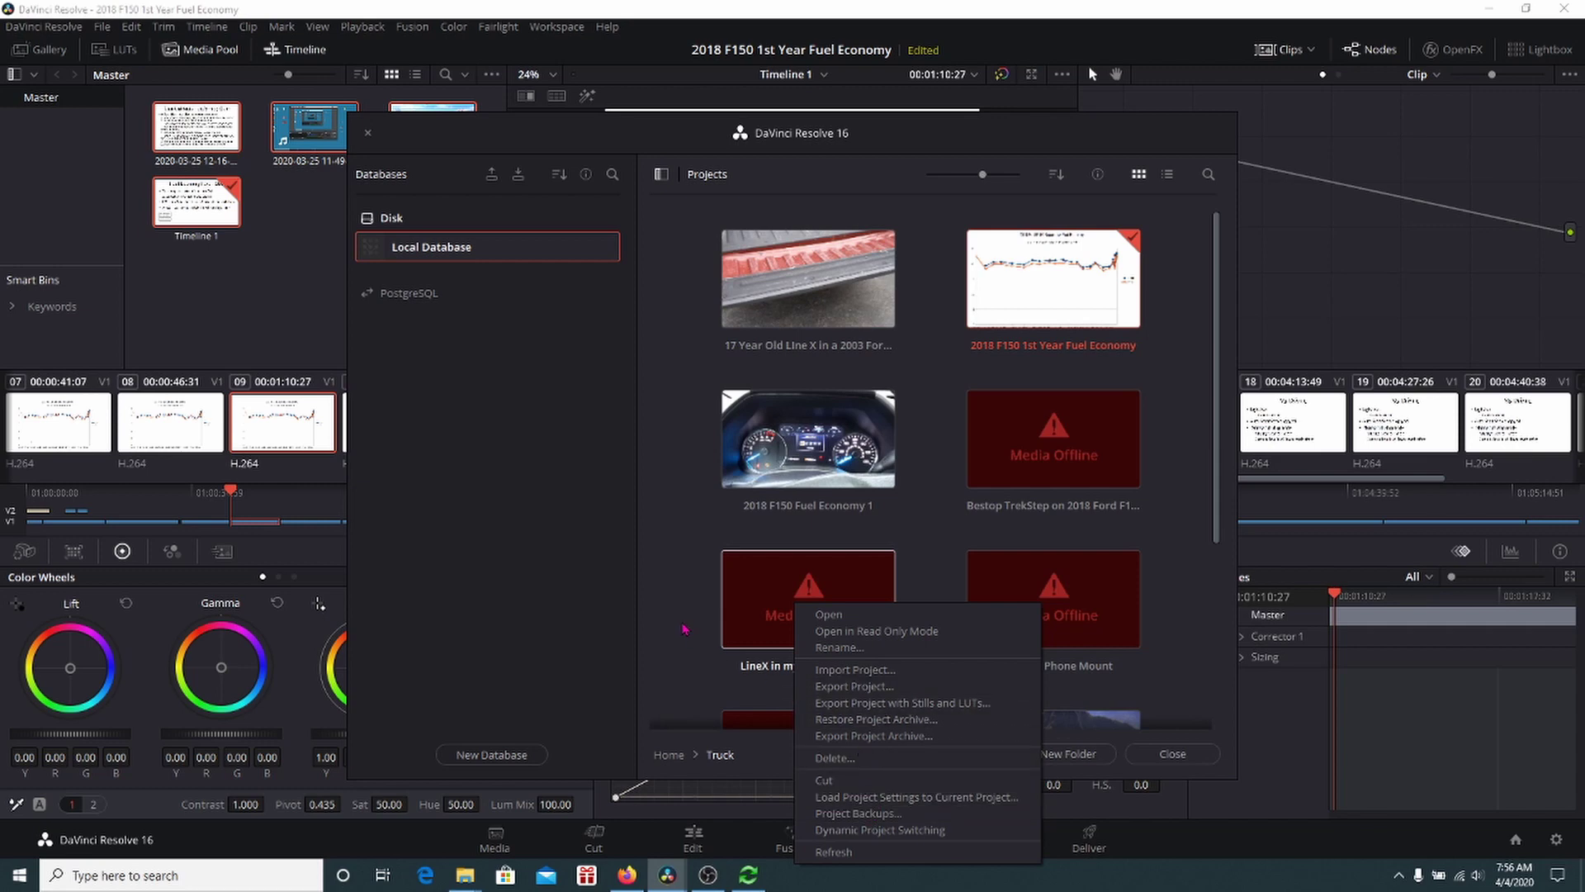
click(585, 582)
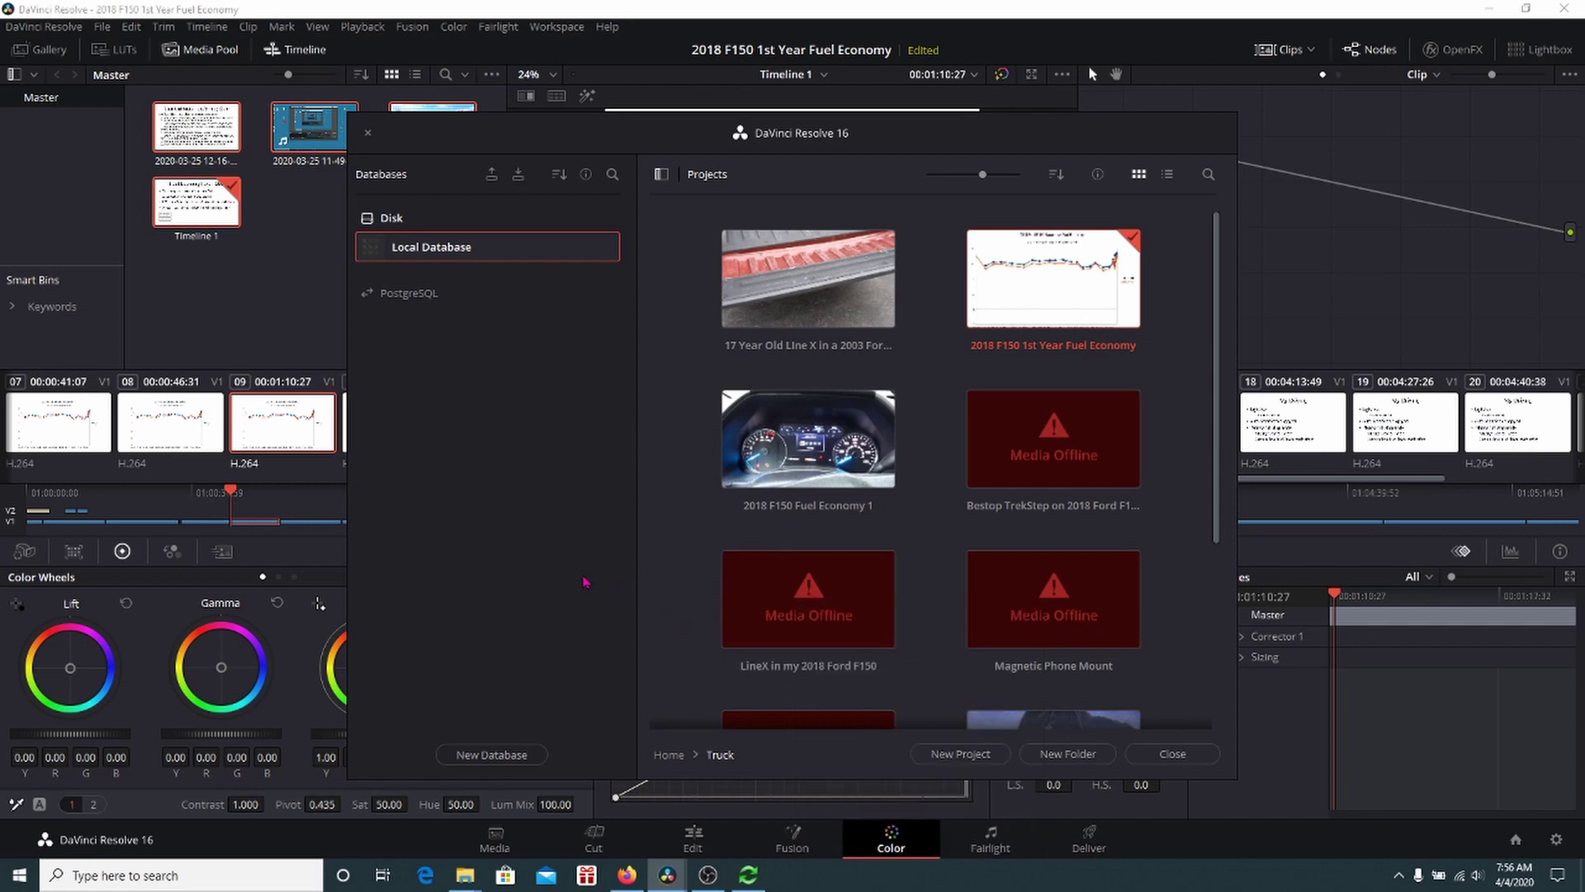